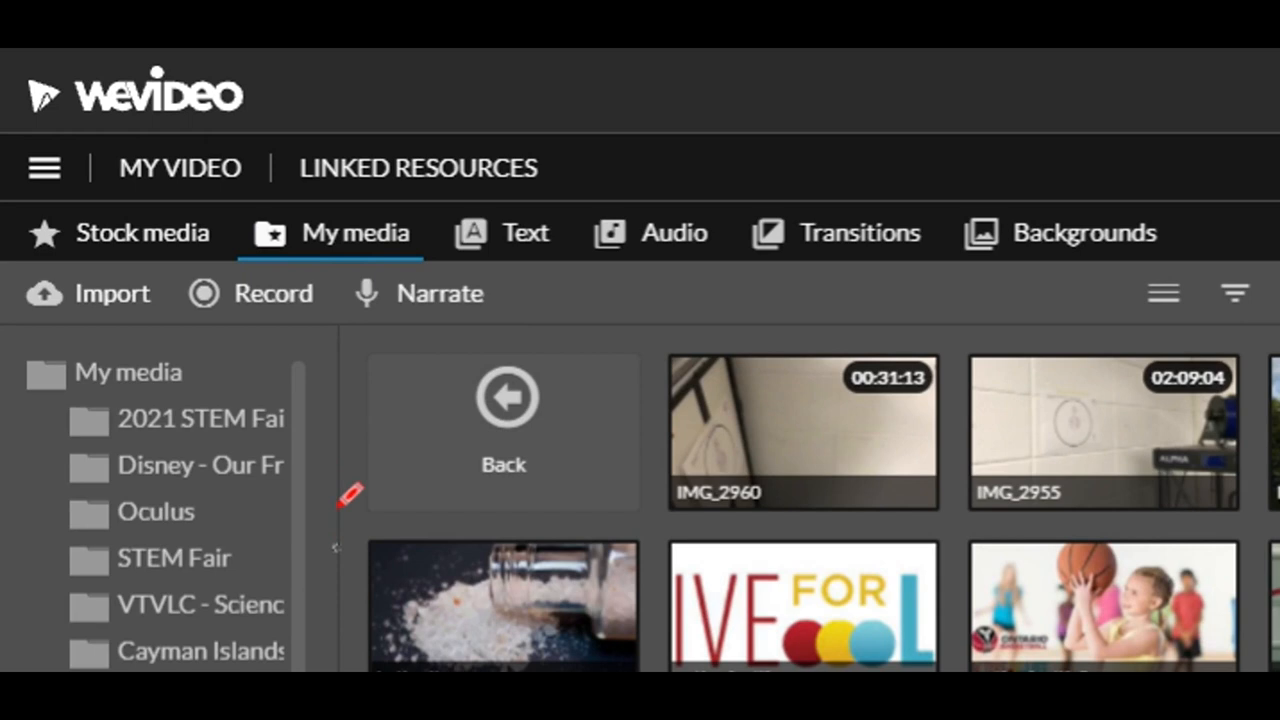
- Highlight the media library, transitions and backgrounds panels, then clear the annotations
mouse_move(300, 183)
left_mouse_down()
mouse_move(312, 312)
mouse_move(430, 196)
left_mouse_up()
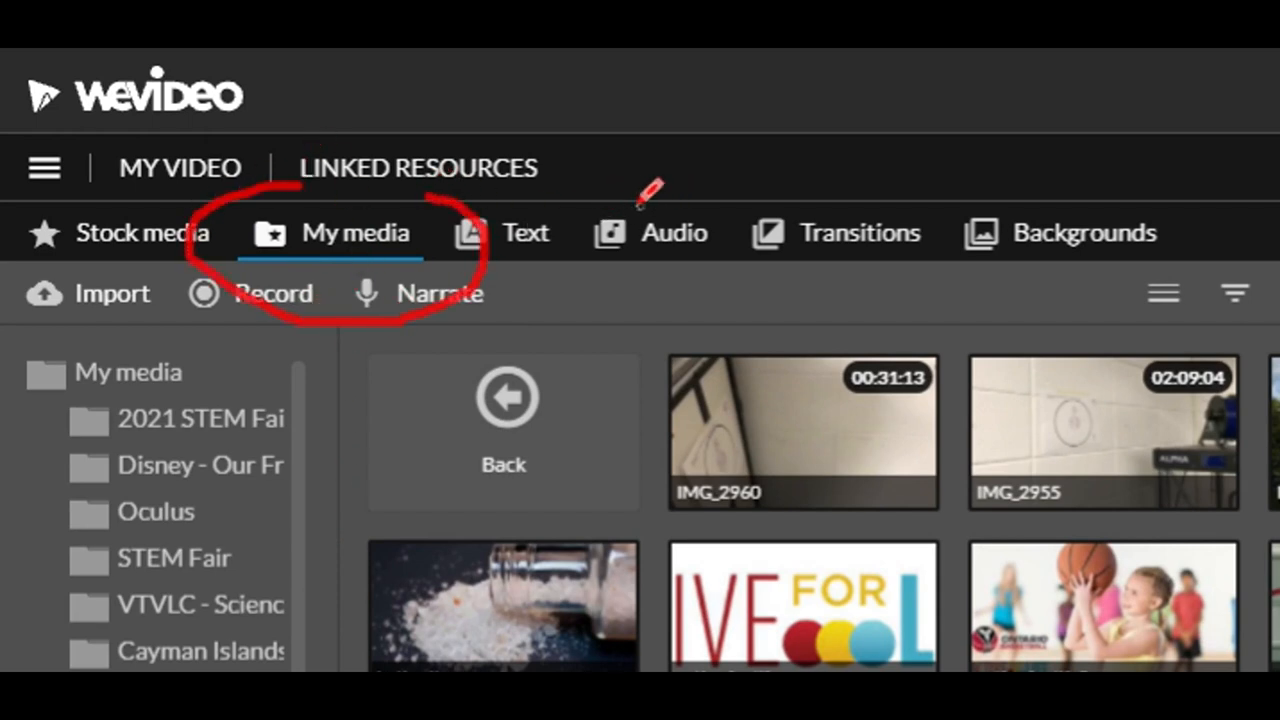
left_click_drag(890, 207, 920, 240)
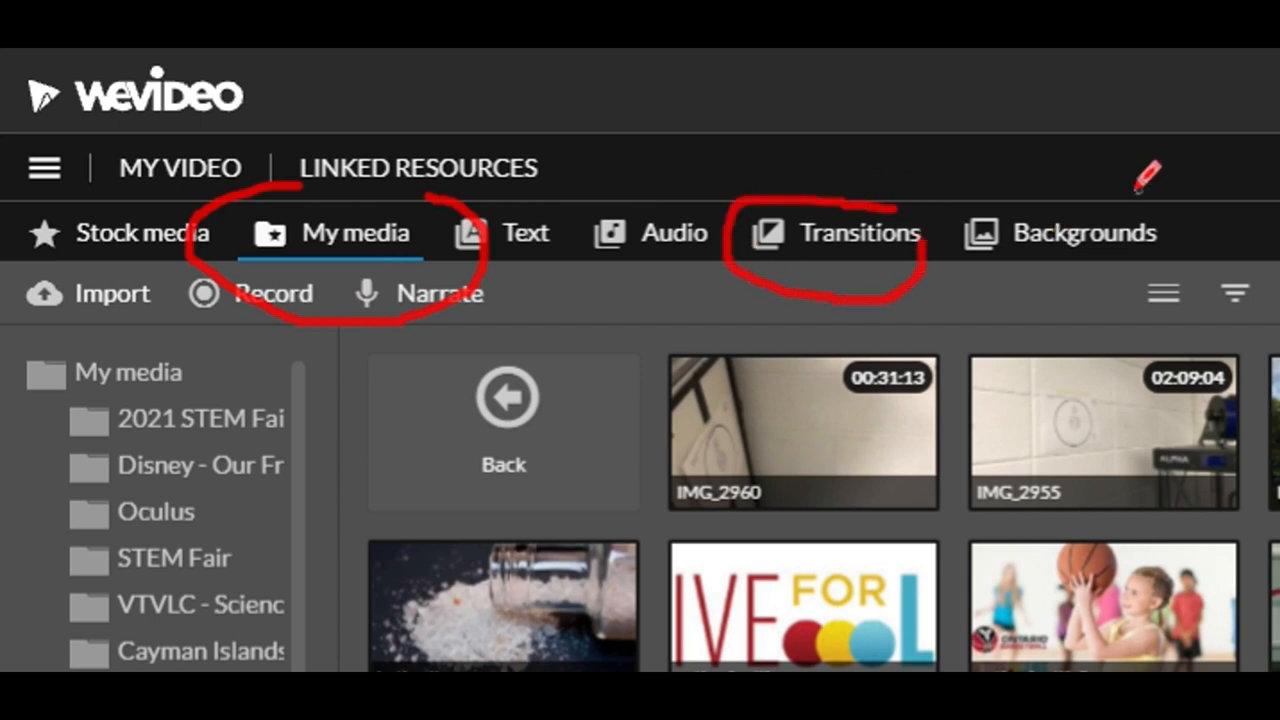
left_click_drag(1140, 190, 1172, 222)
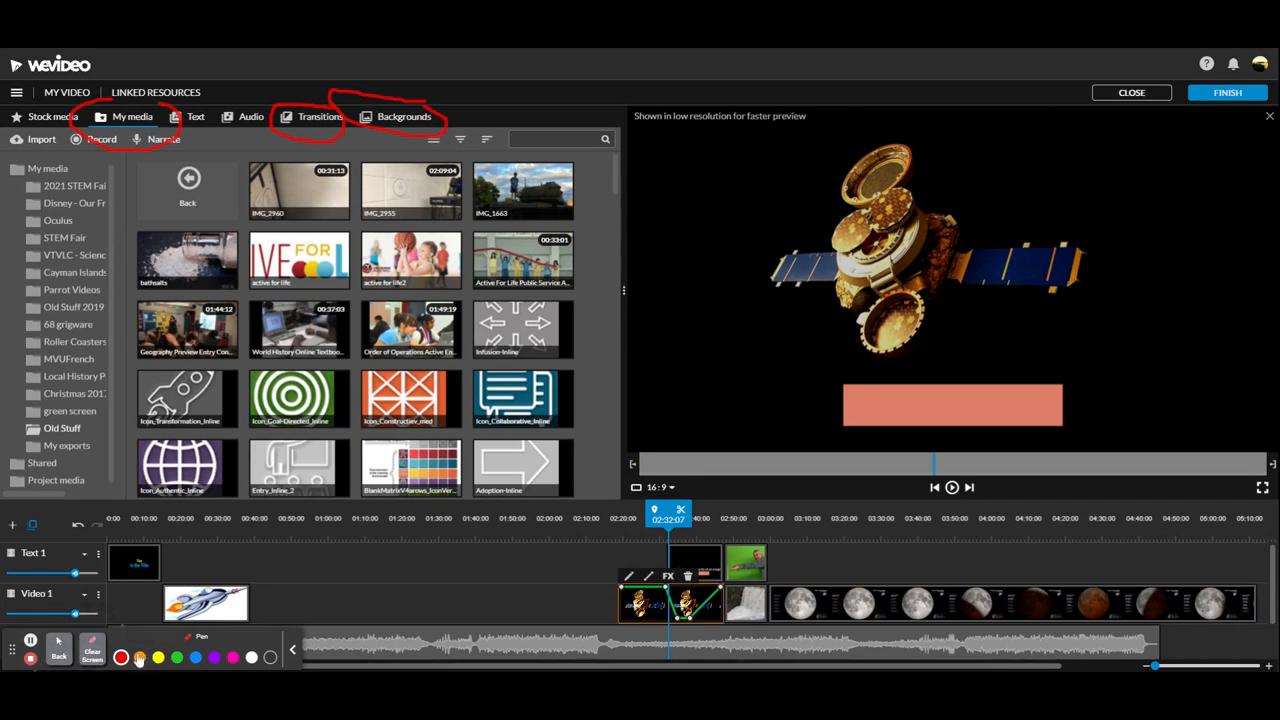
left_click(93, 648)
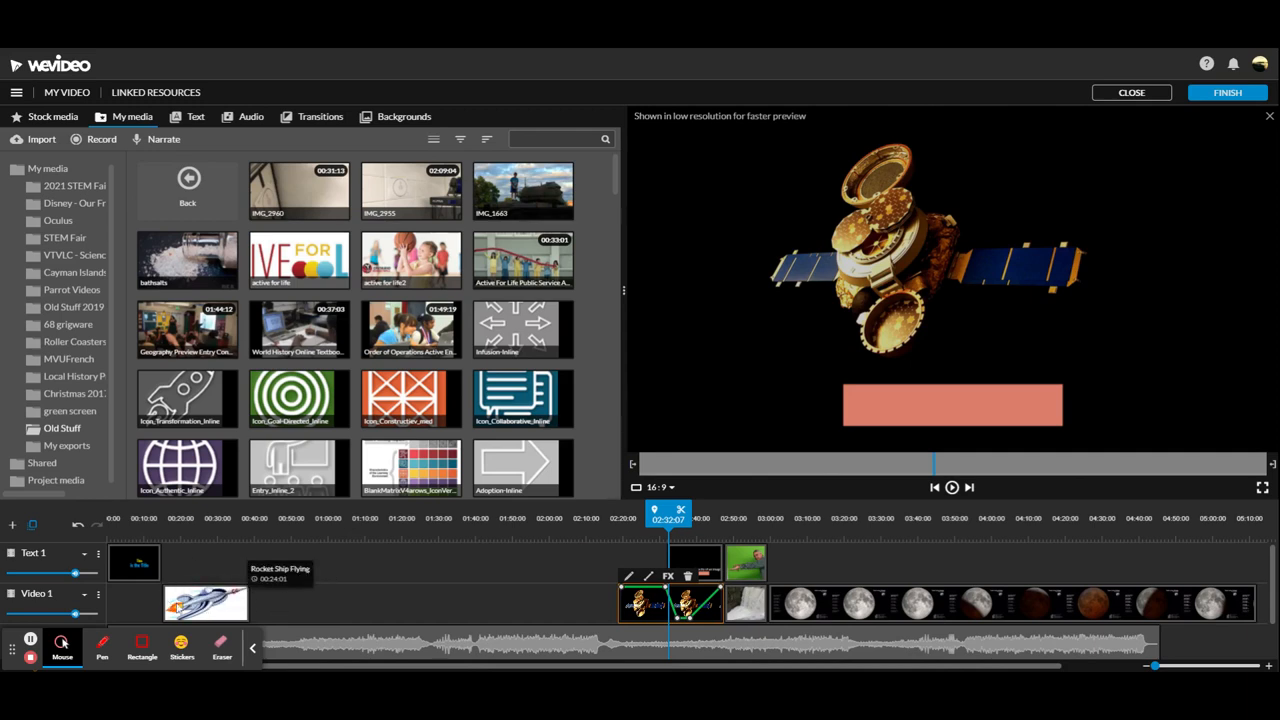
- Edit the Rocket Ship Flying clip and rotate it through four quarter turns back to upright
double_click(210, 610)
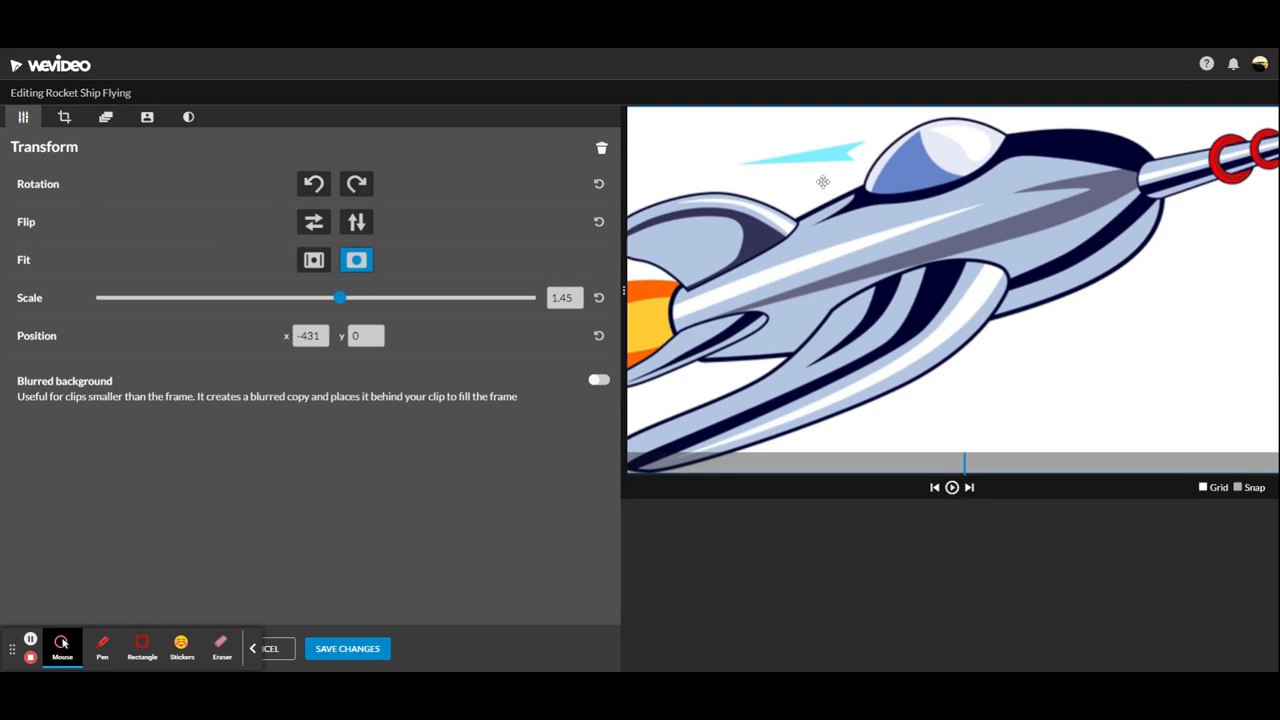
left_click(314, 185)
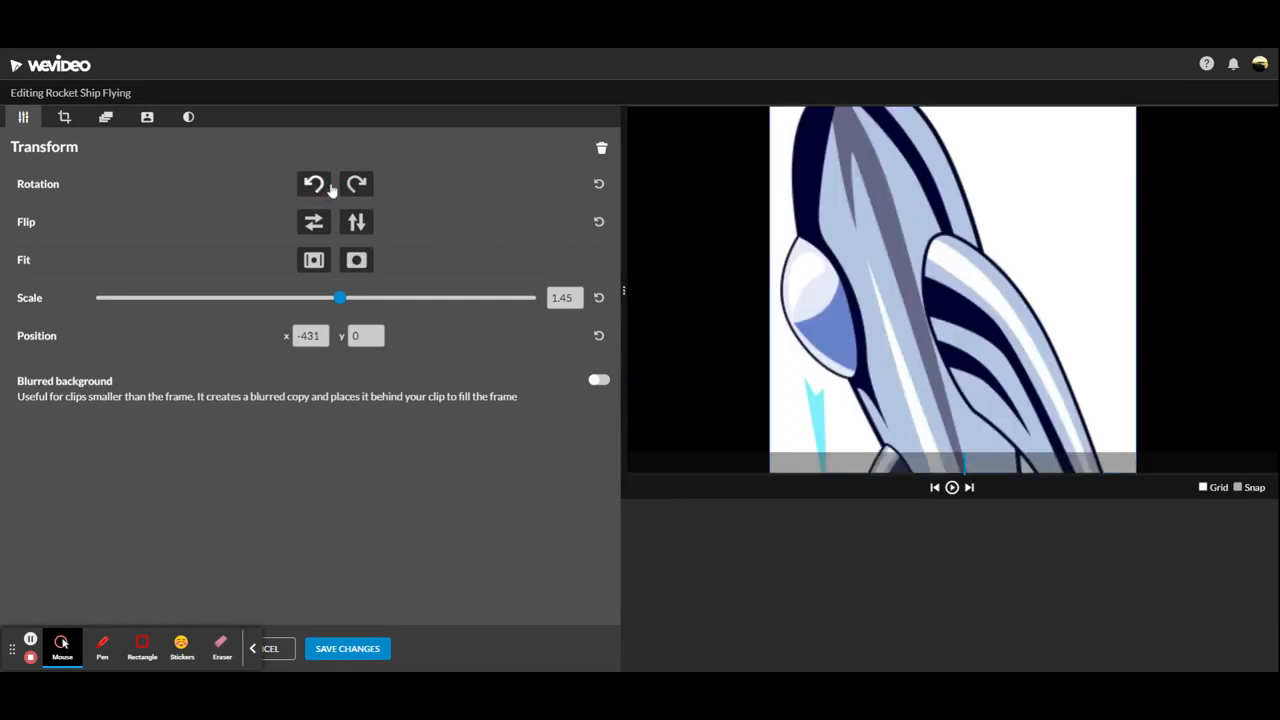
left_click(311, 193)
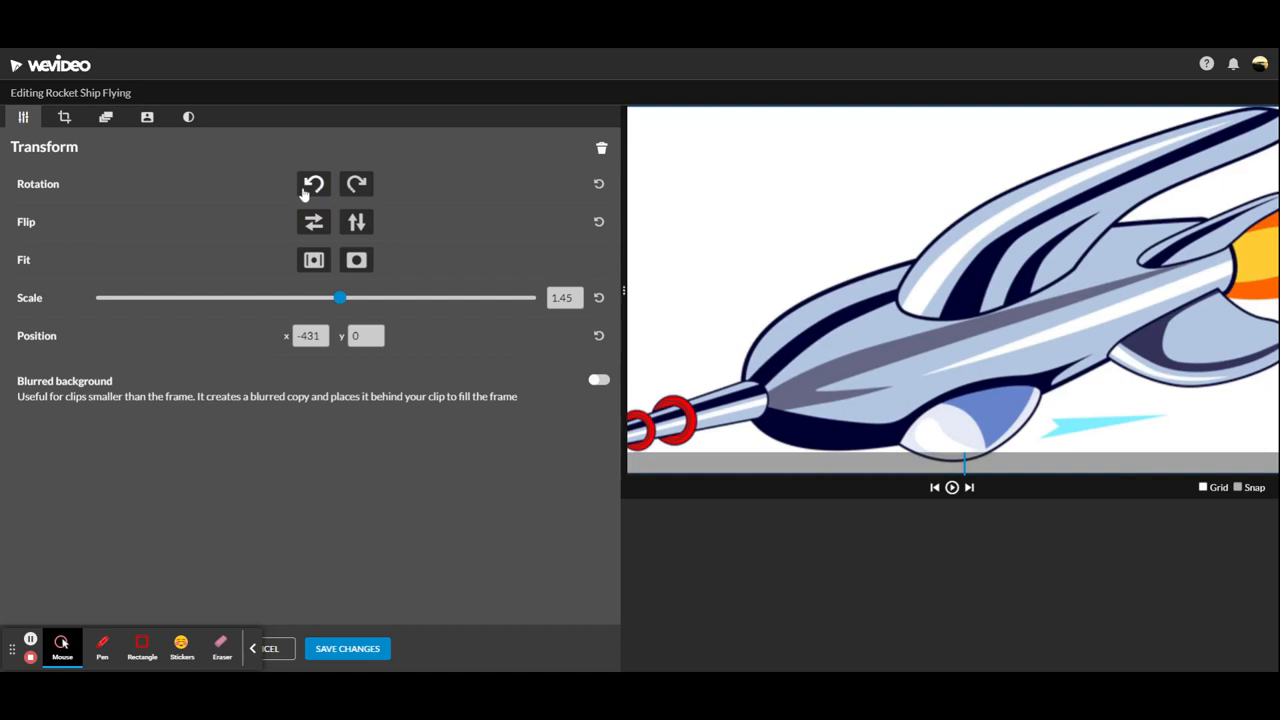
left_click(313, 186)
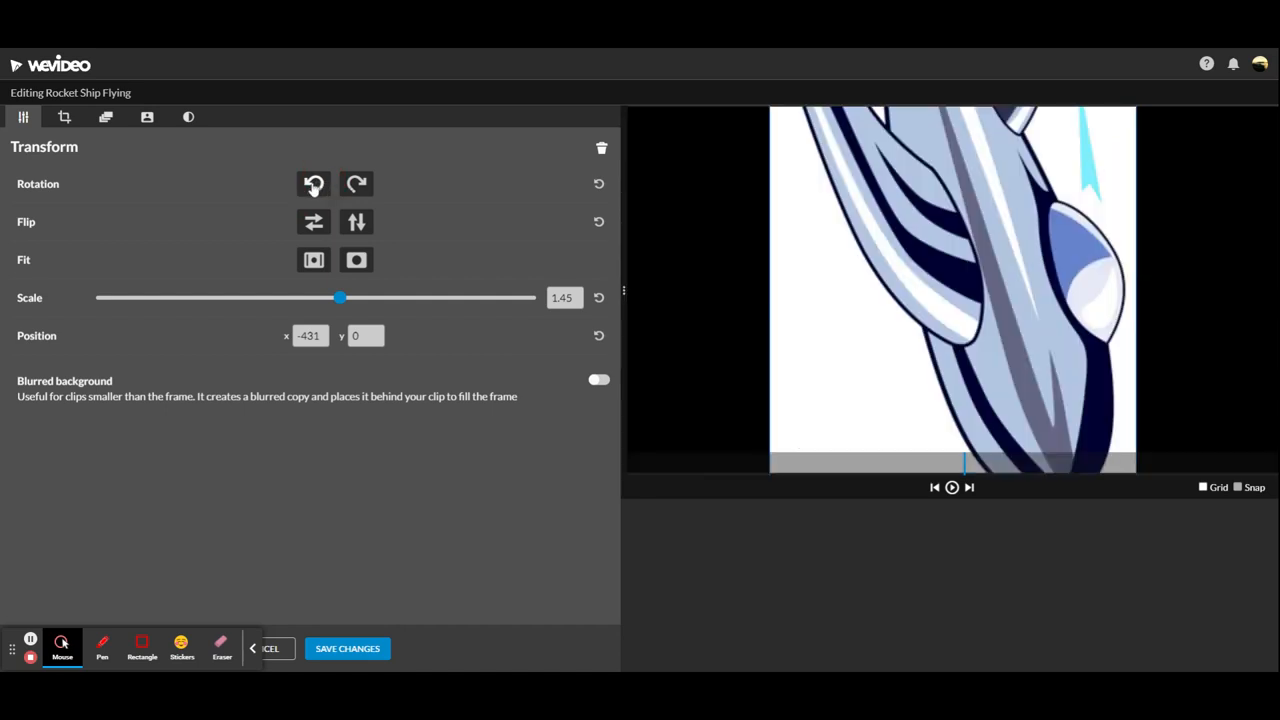
left_click(313, 186)
- Try horizontal and vertical flips on the rocket, then reset it to unflipped
left_click(314, 224)
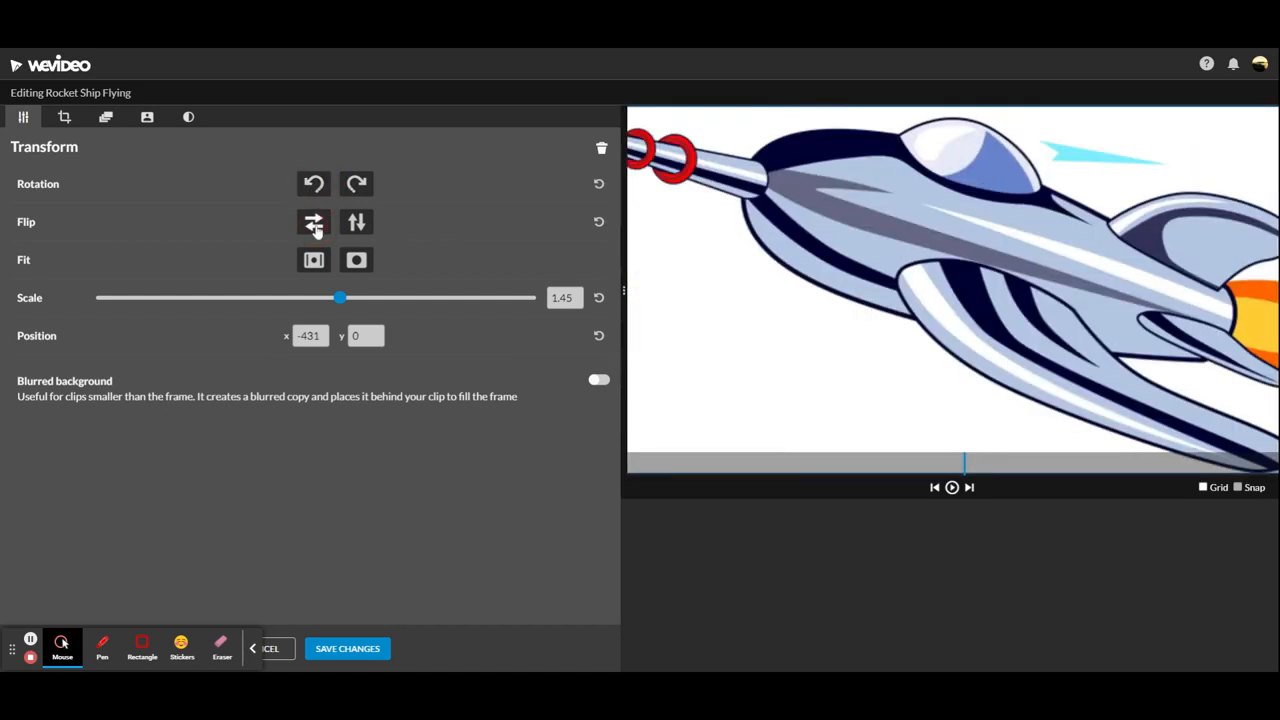
left_click(314, 224)
left_click(598, 221)
left_click(356, 222)
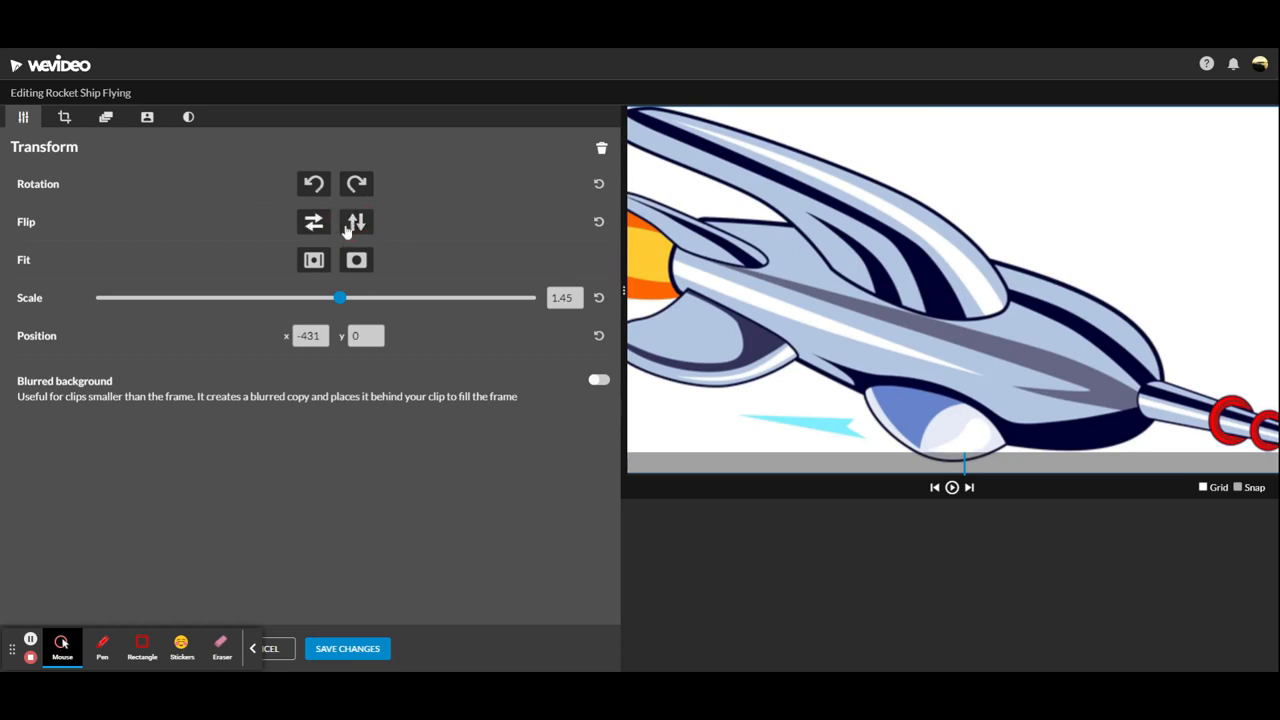
left_click(600, 222)
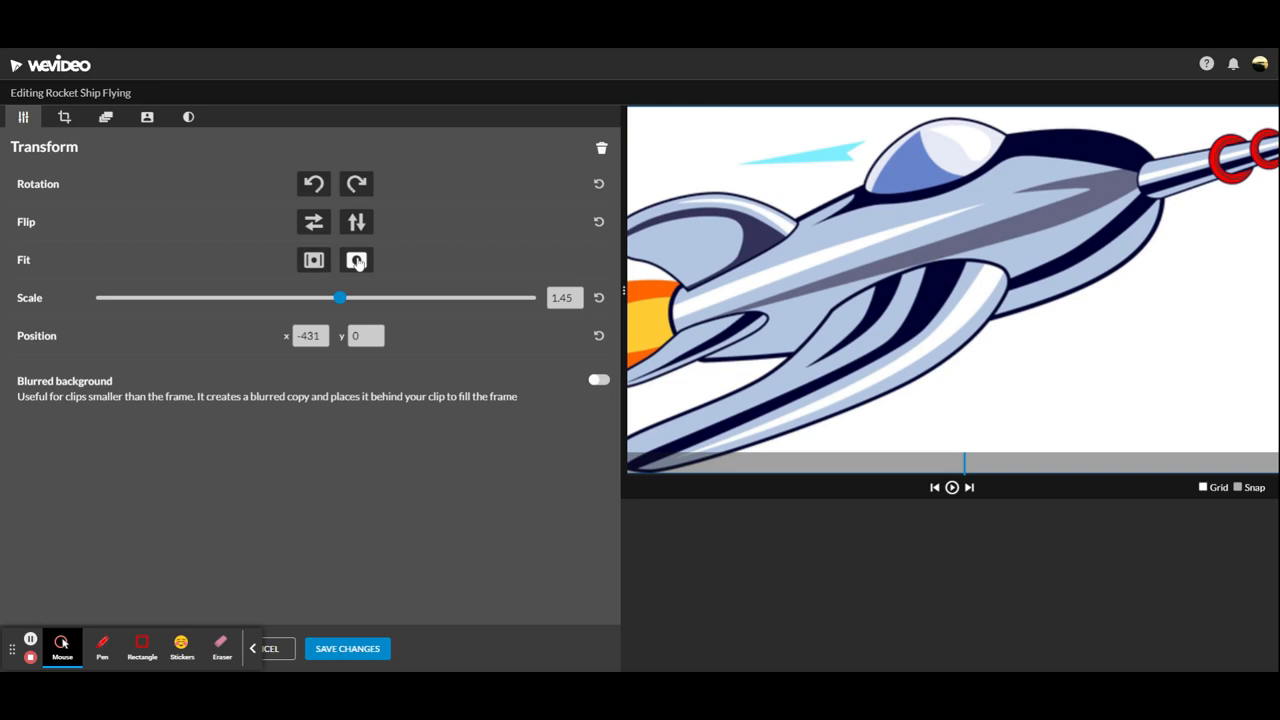
- Fit the whole rocket inside the frame and set its Scale to 0.97
left_click(358, 262)
left_click(314, 260)
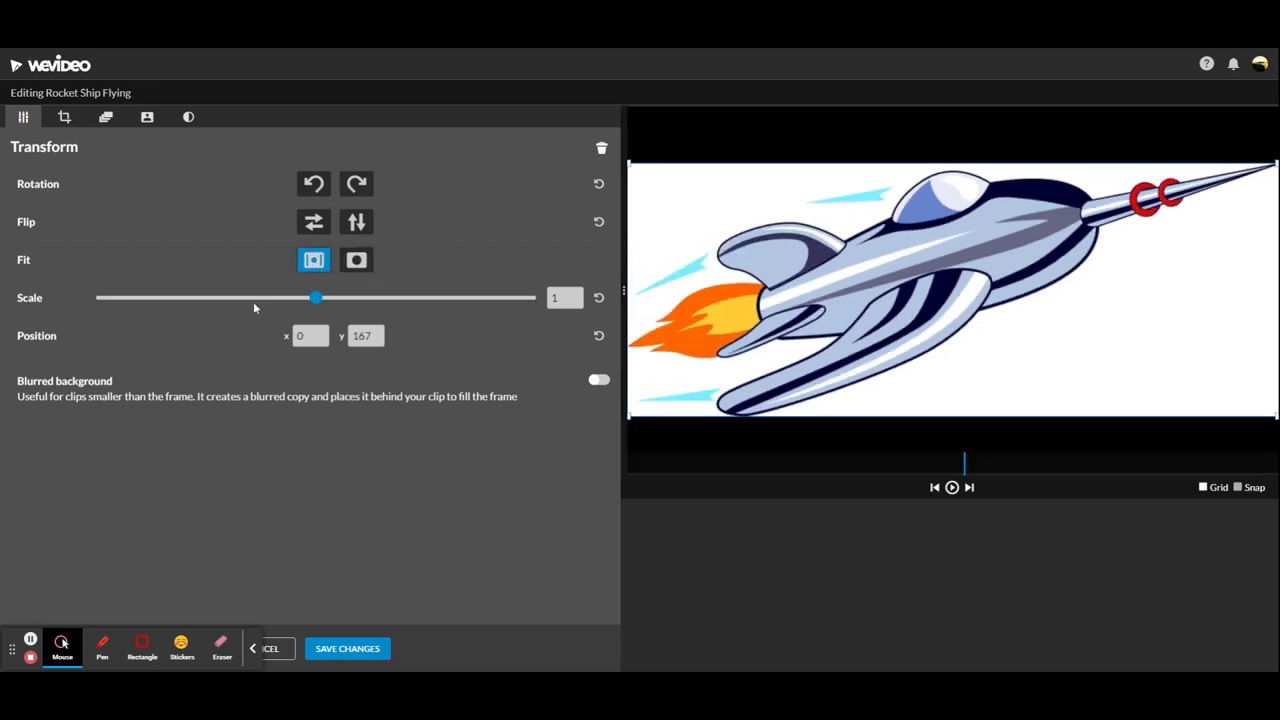
left_click_drag(316, 298, 175, 298)
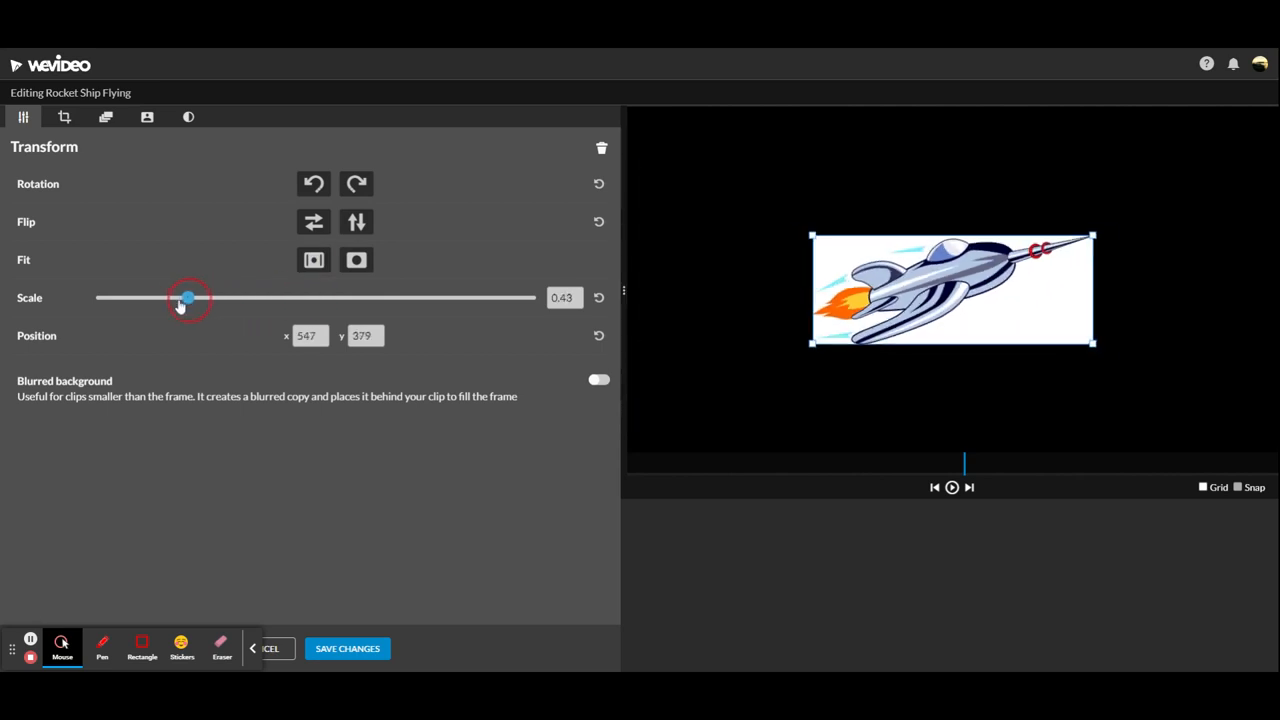
mouse_move(285, 300)
left_mouse_down()
mouse_move(443, 298)
mouse_move(311, 300)
left_mouse_up()
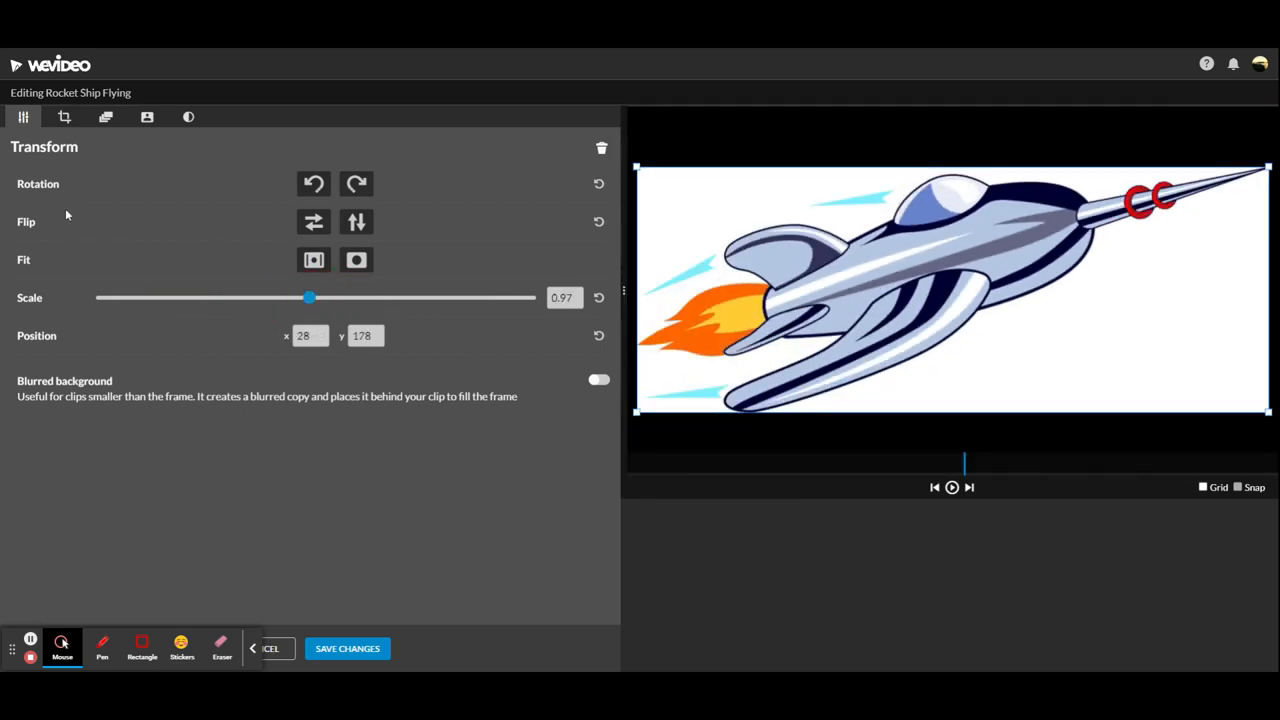
left_click(64, 117)
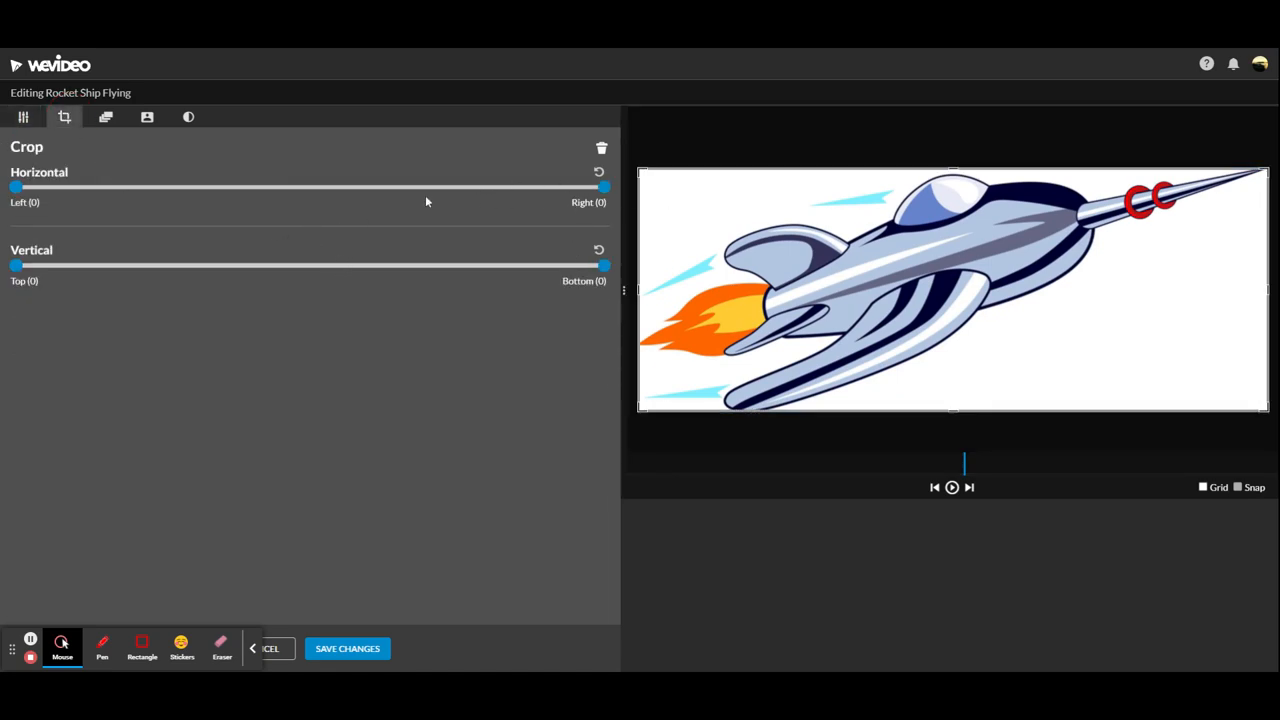
- Crop the rocket from the left to Horizontal 1150, hiding its tail and flame
mouse_move(637, 167)
left_mouse_down()
mouse_move(851, 171)
mouse_move(712, 183)
mouse_move(879, 163)
left_mouse_up()
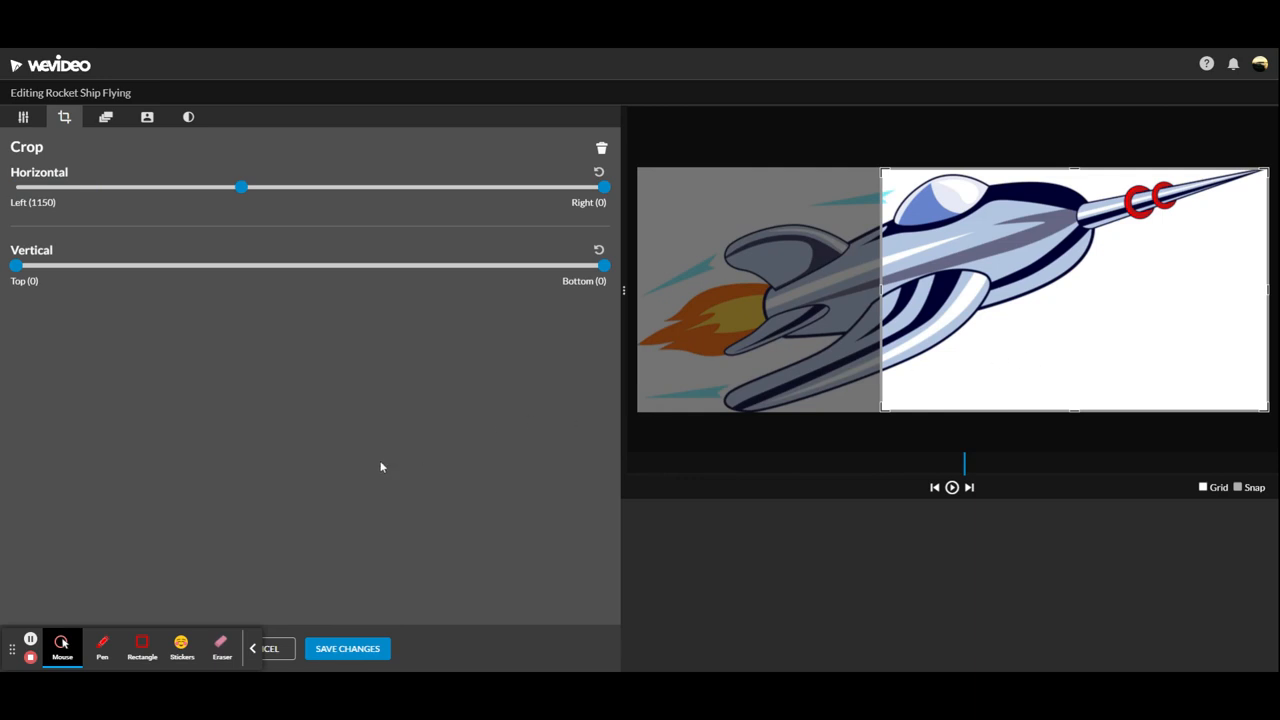
left_click(106, 118)
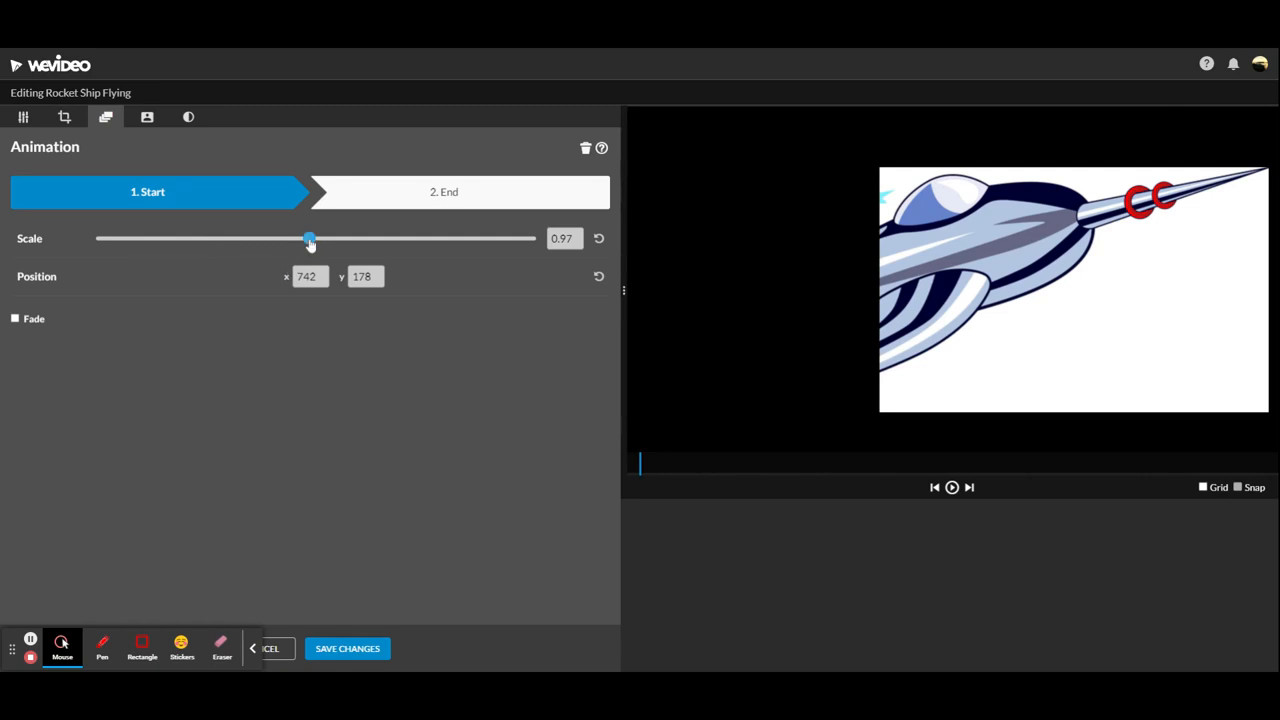
- Set the animation Start to scale 0.33 with the rocket at the left edge
left_click_drag(310, 243, 166, 256)
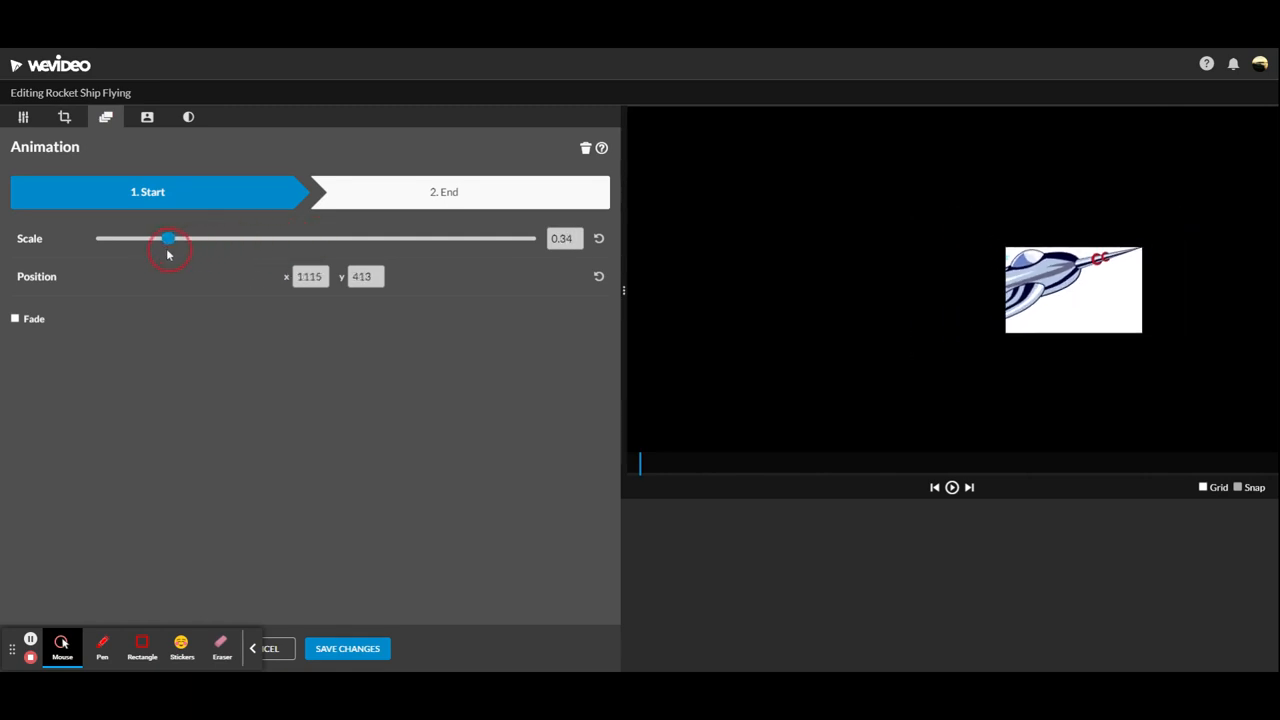
left_click_drag(166, 256, 166, 252)
left_click_drag(1047, 286, 681, 285)
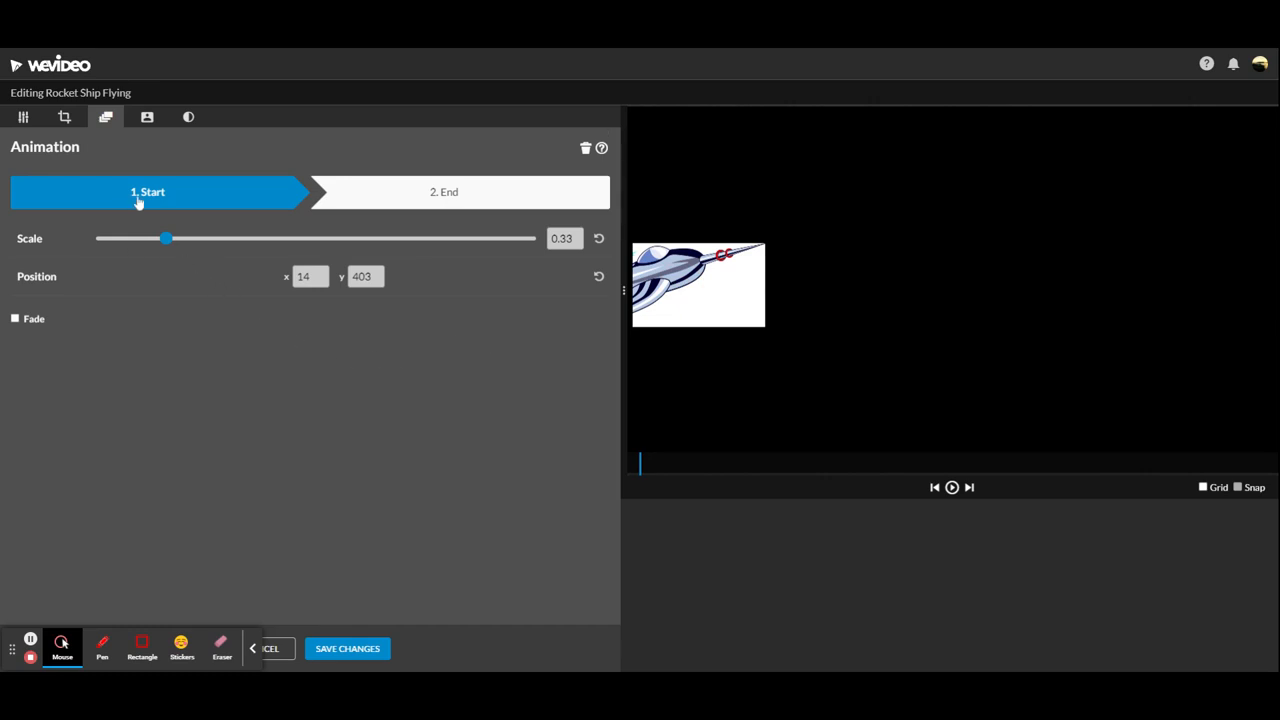
- Set the animation End to scale 0.7 at the right, preview it, and save the clip changes
left_click(424, 192)
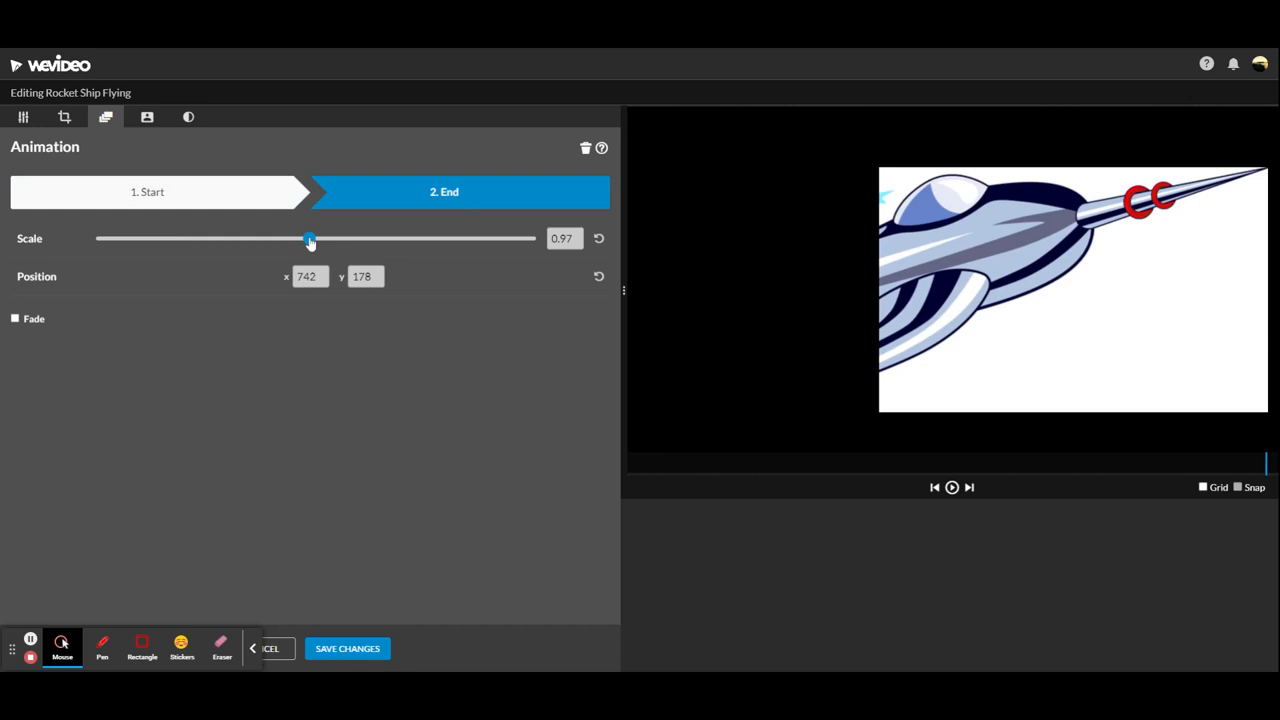
left_click_drag(310, 242, 249, 242)
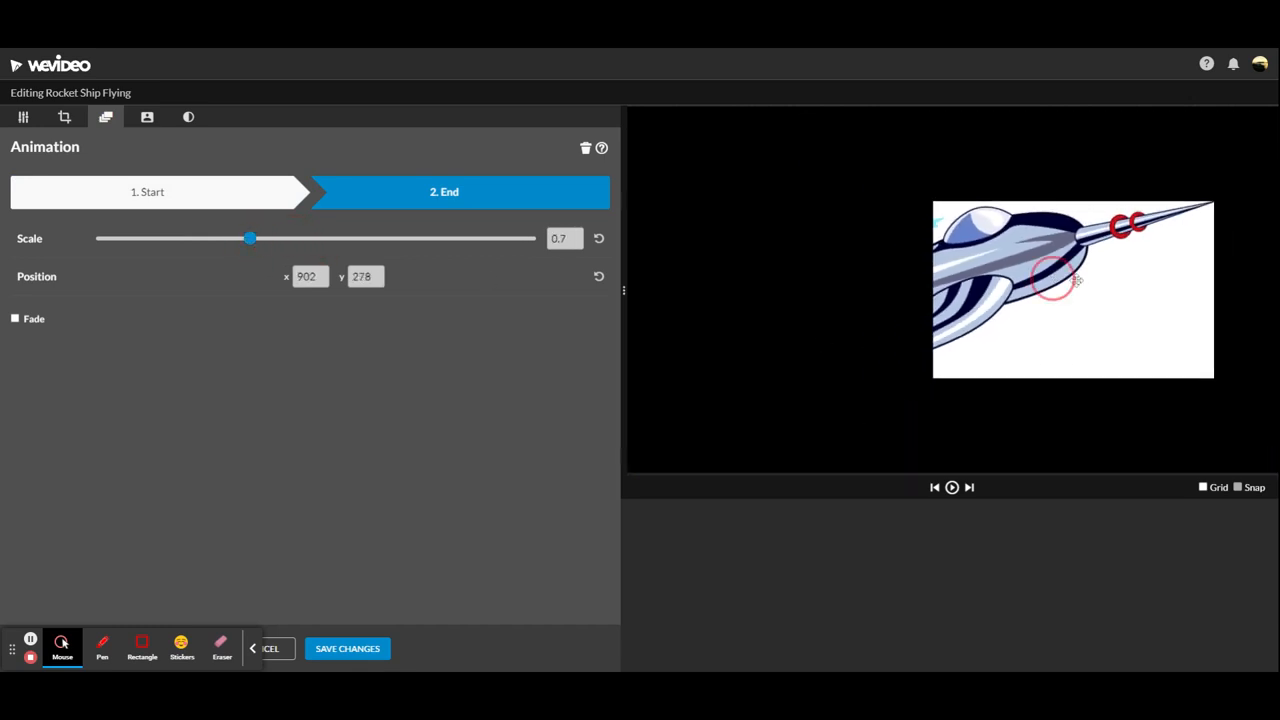
left_click_drag(1054, 277, 1134, 276)
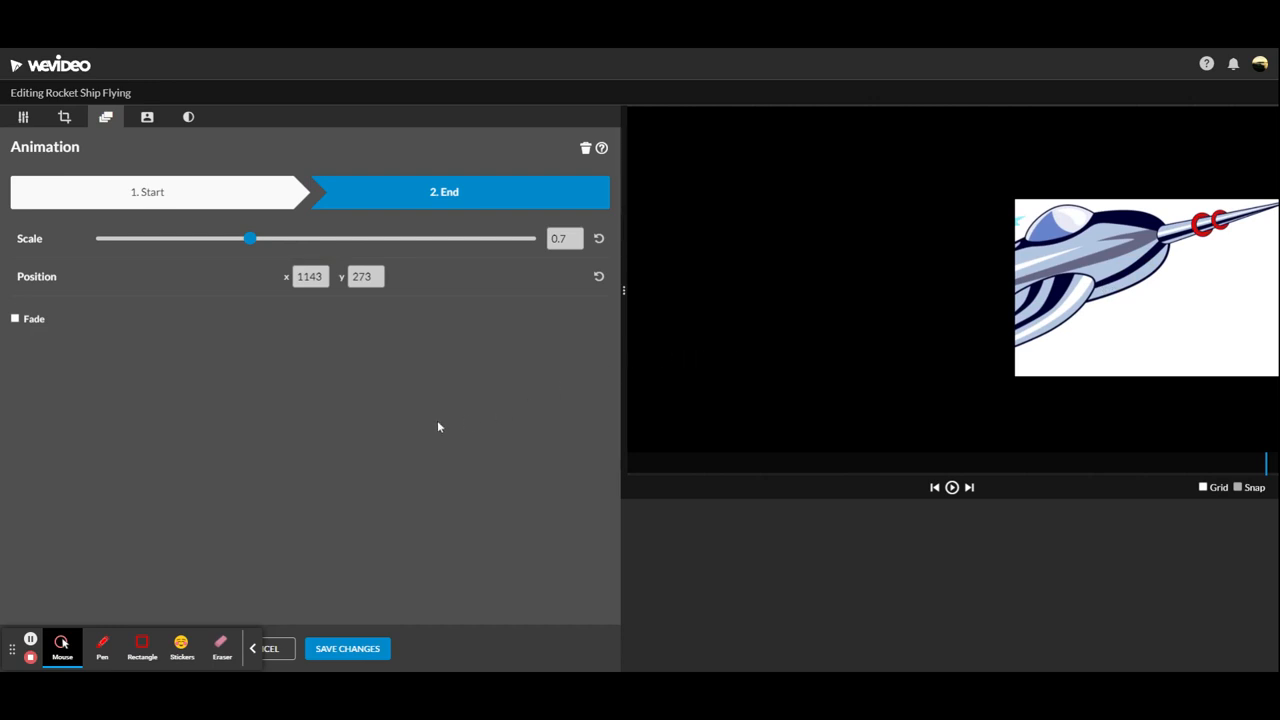
left_click(952, 487)
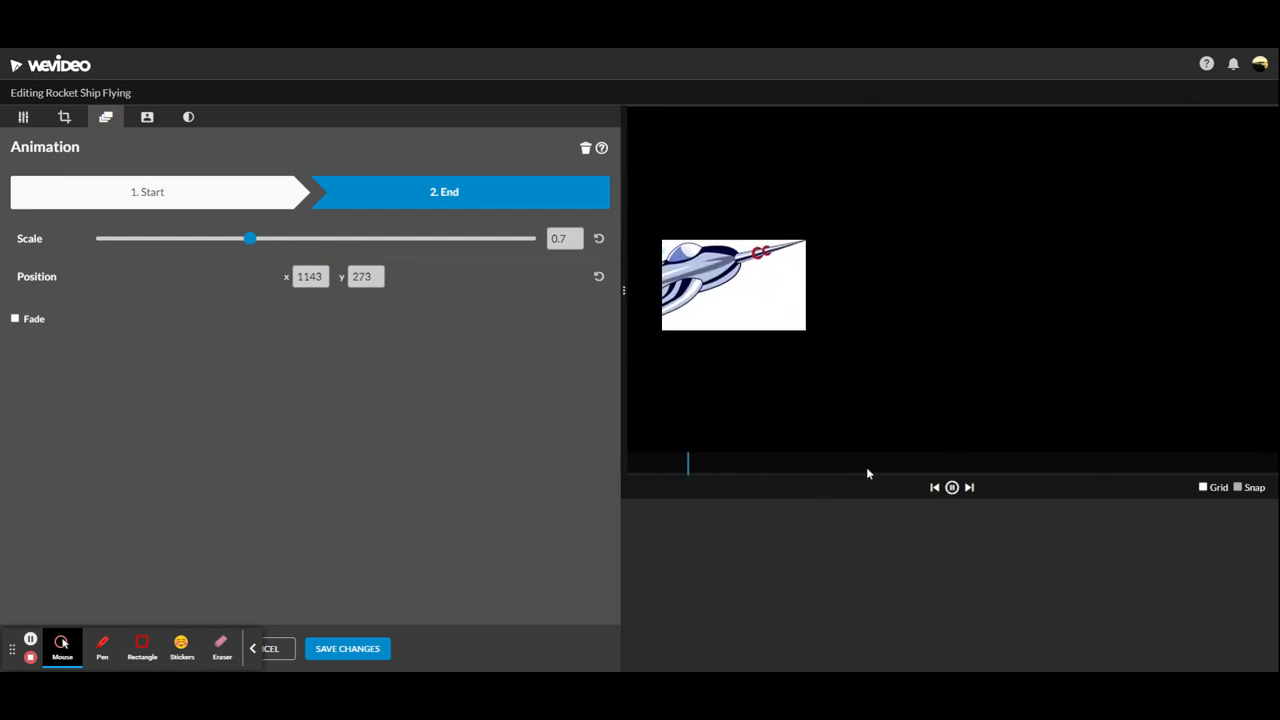
left_click(952, 488)
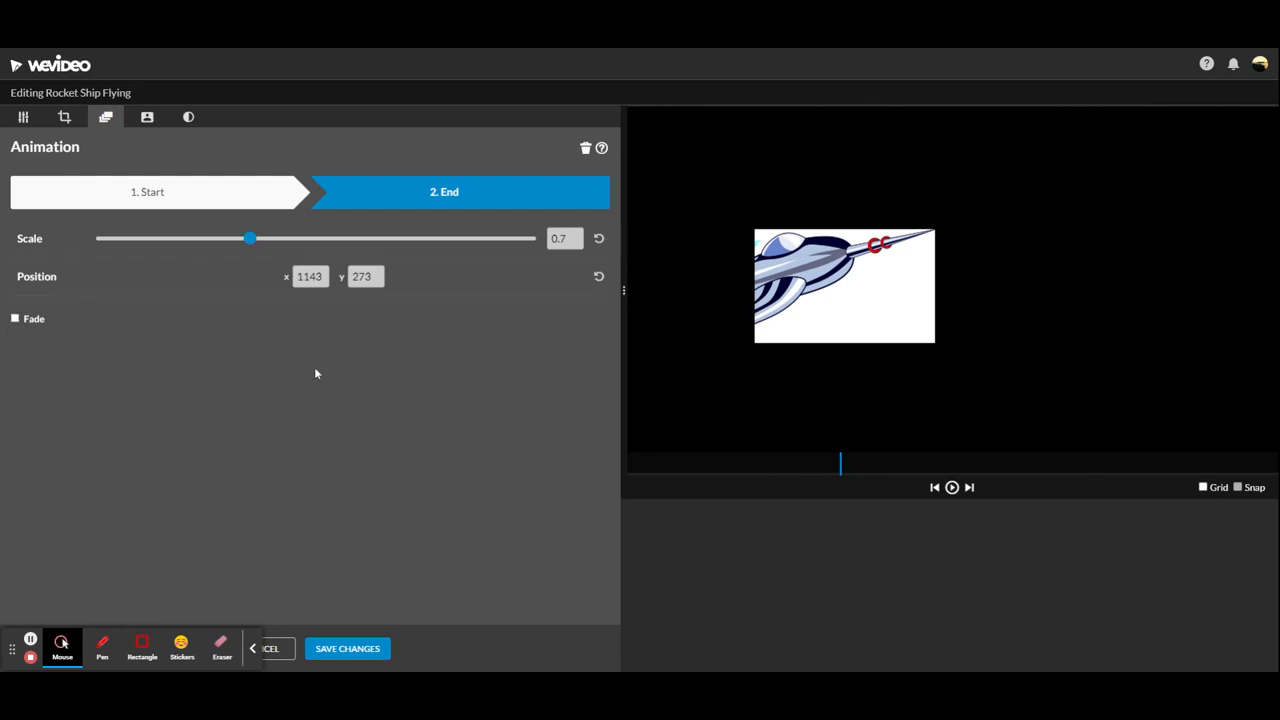
left_click(352, 650)
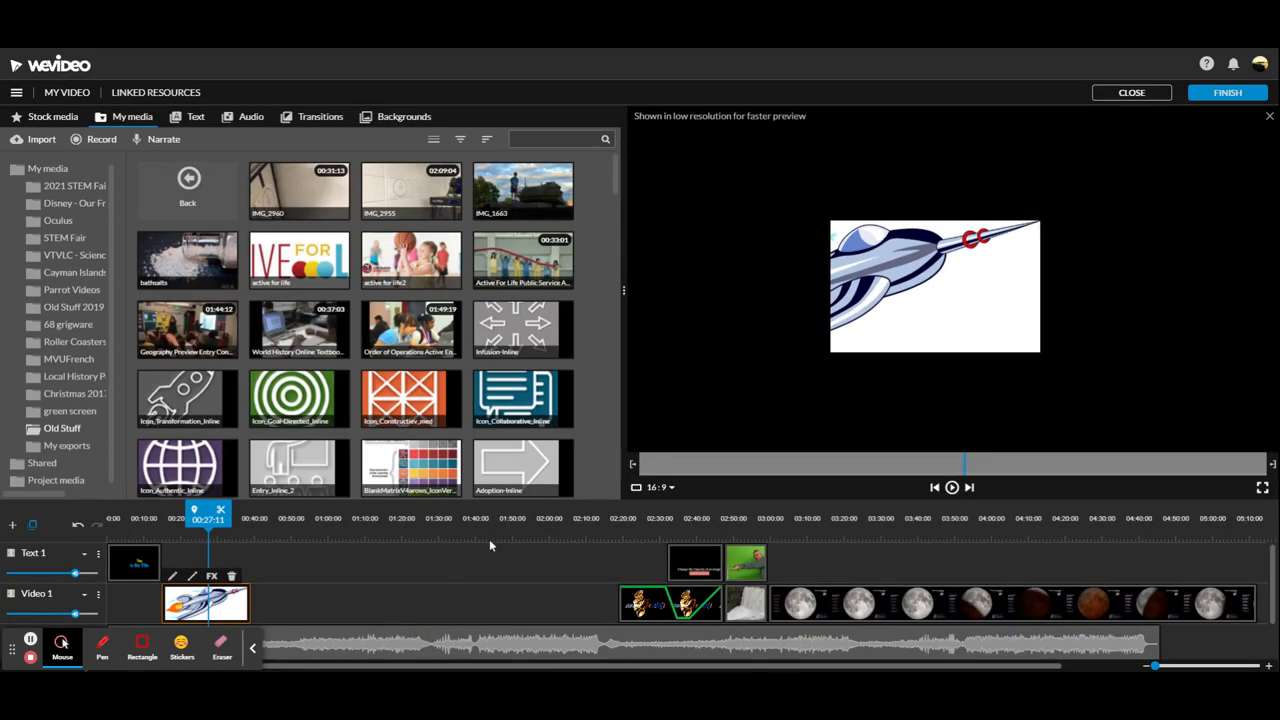
left_click(638, 612)
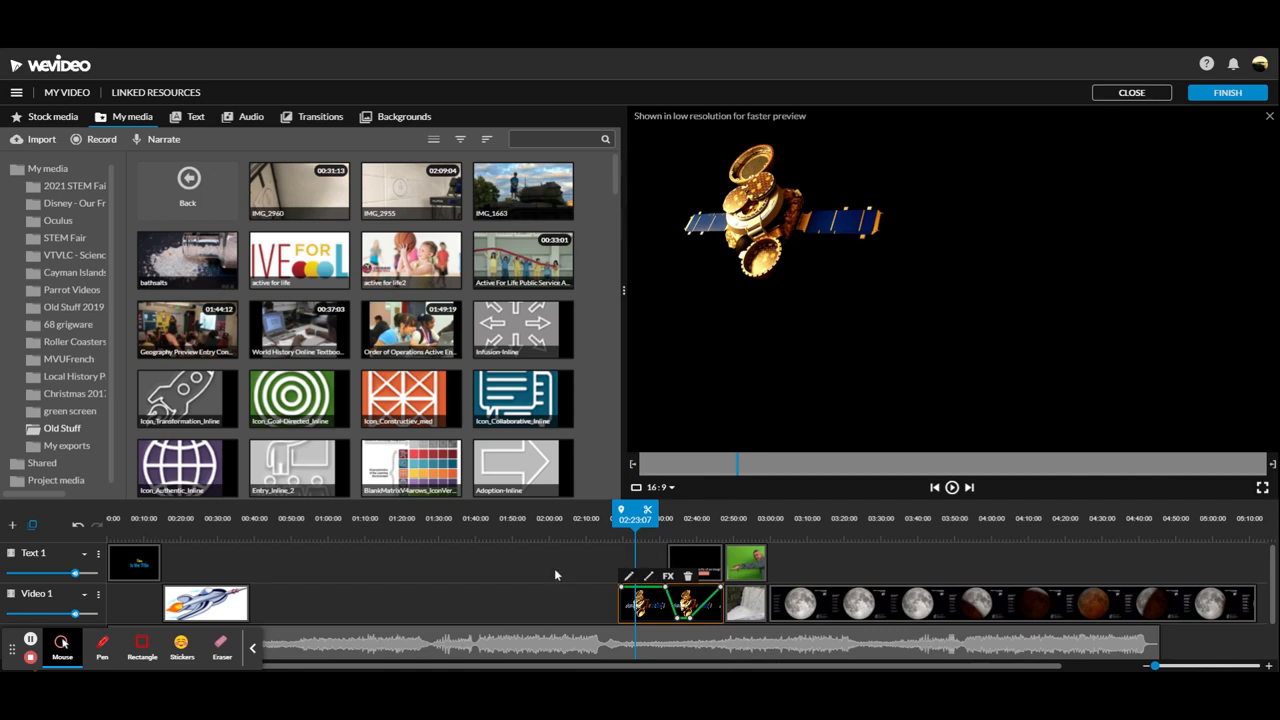
left_click(102, 645)
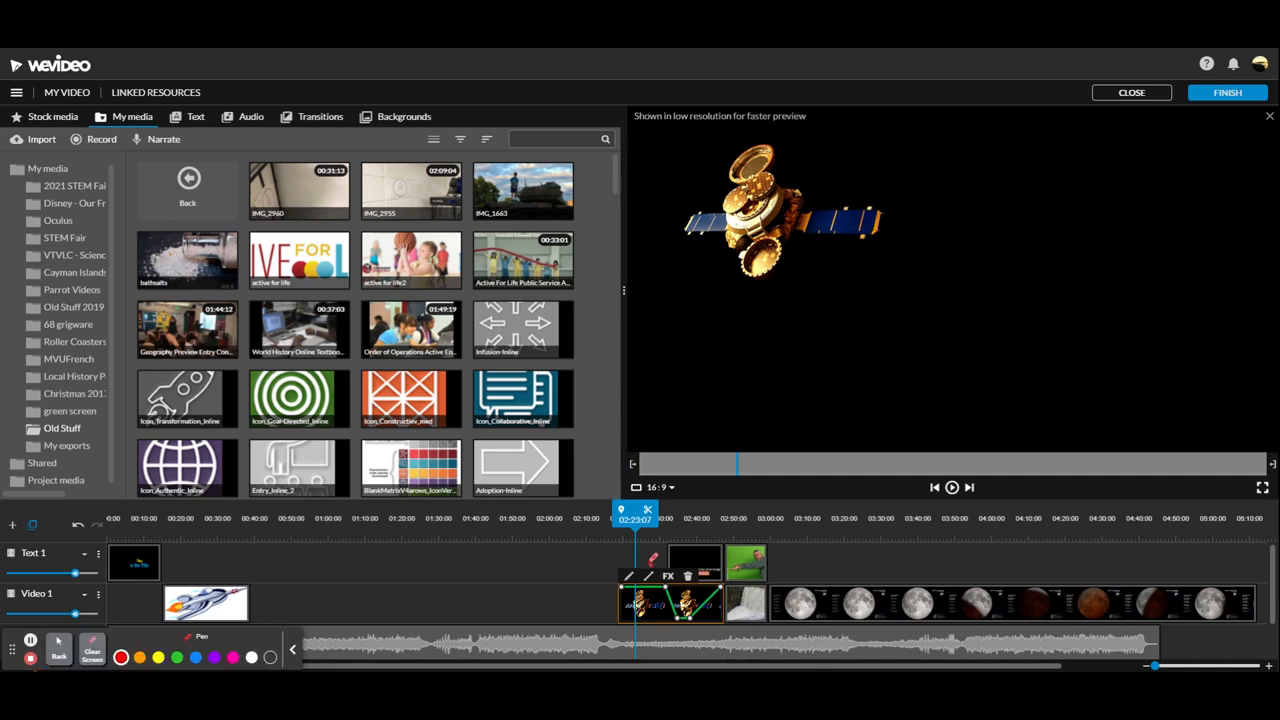
left_click_drag(653, 559, 637, 557)
left_click(92, 648)
left_click(292, 650)
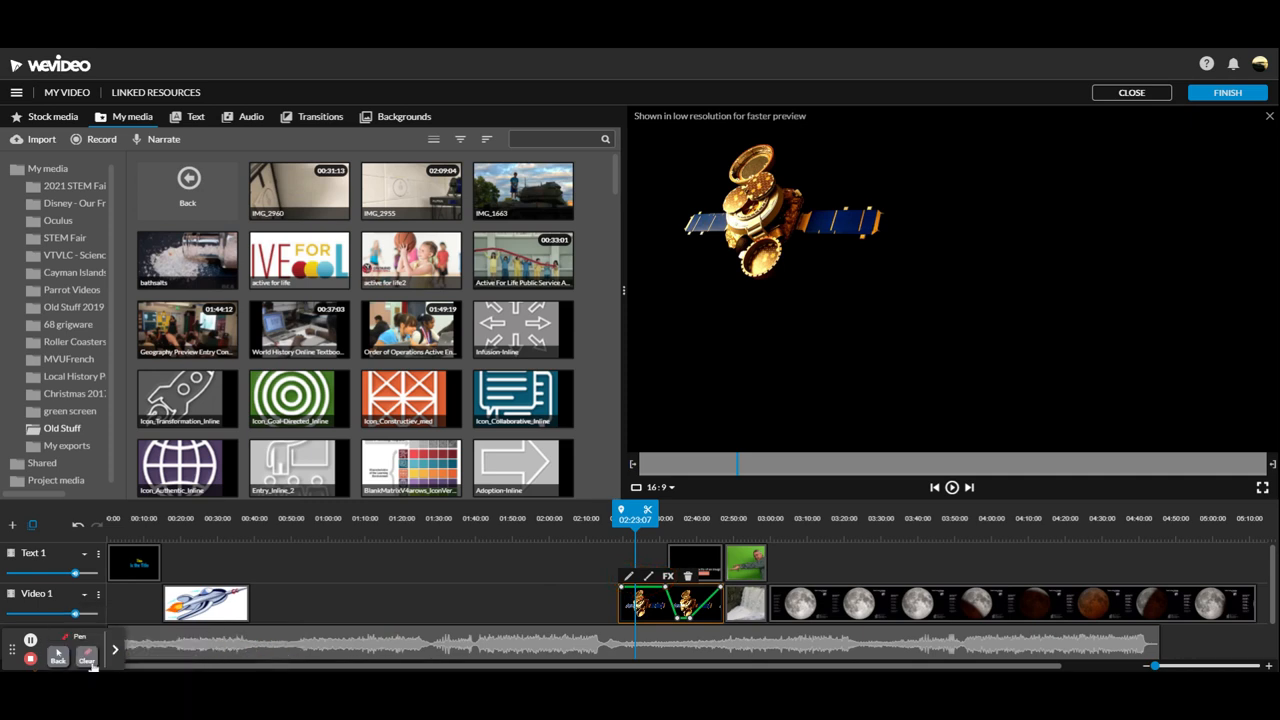
- Drag the satellite clip's opacity line down to 92% and play the faded section under the title
left_click(58, 656)
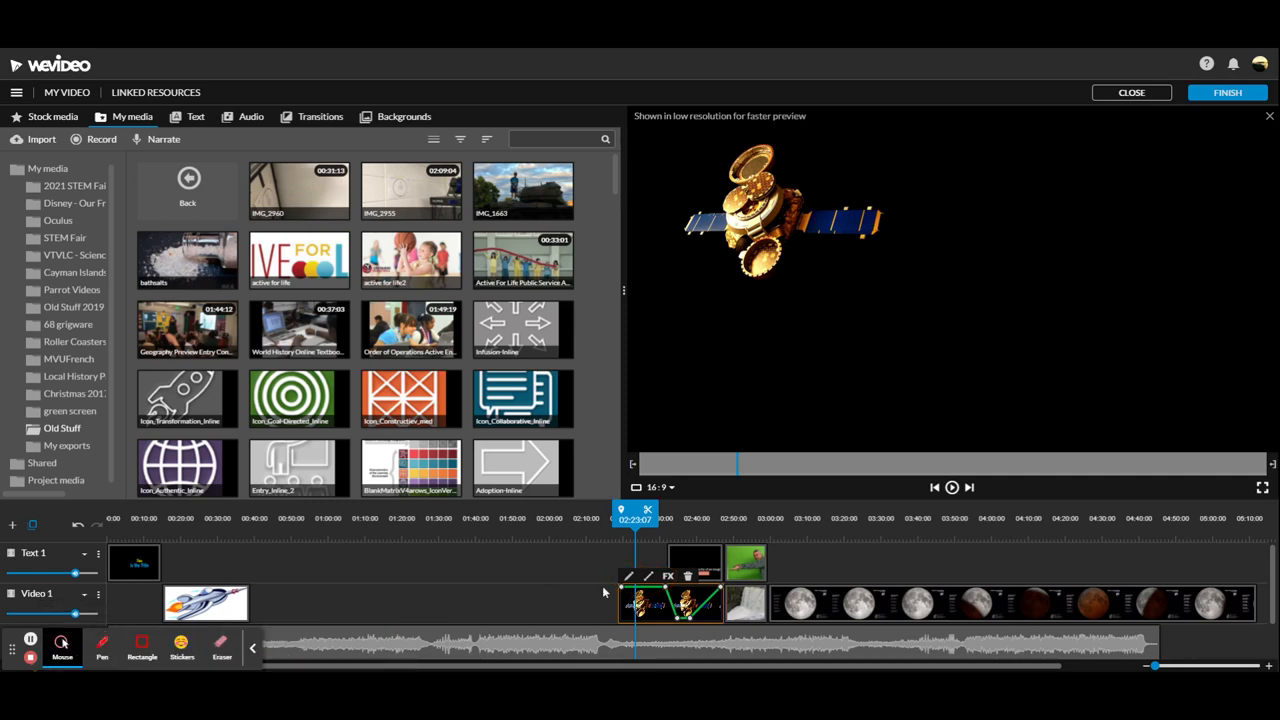
left_click(648, 576)
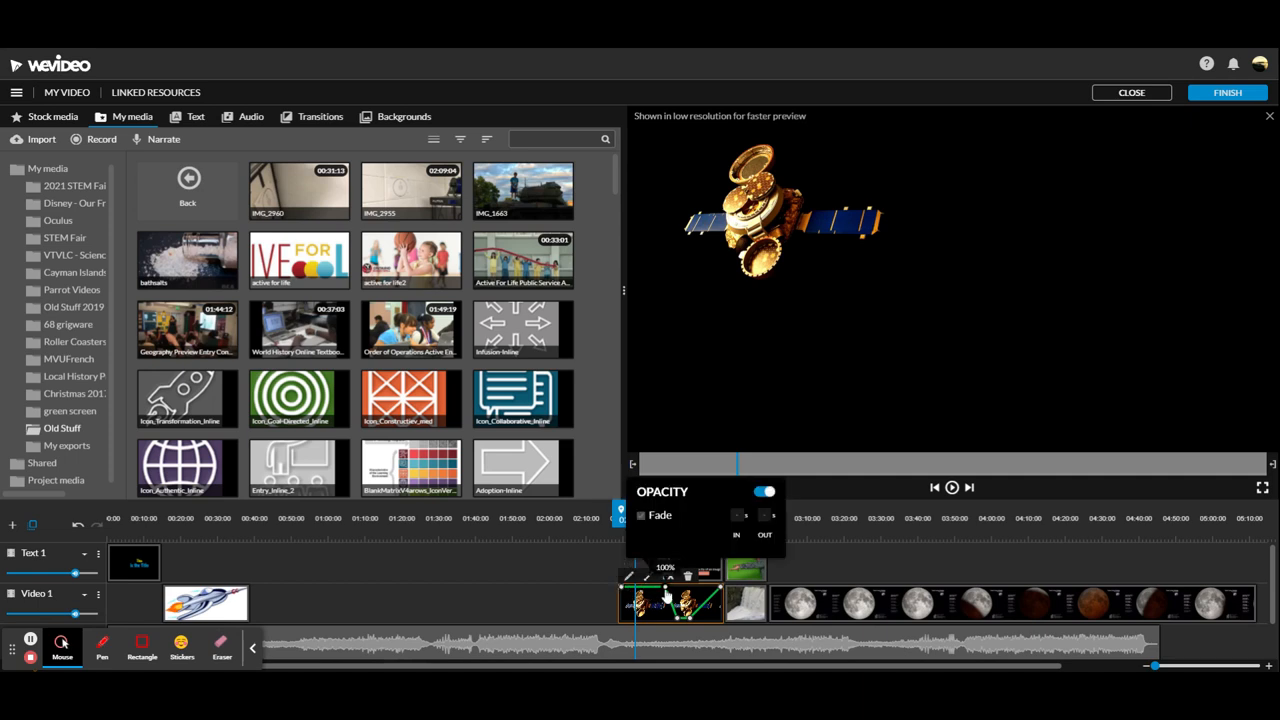
left_click(666, 594)
left_click_drag(666, 594, 664, 598)
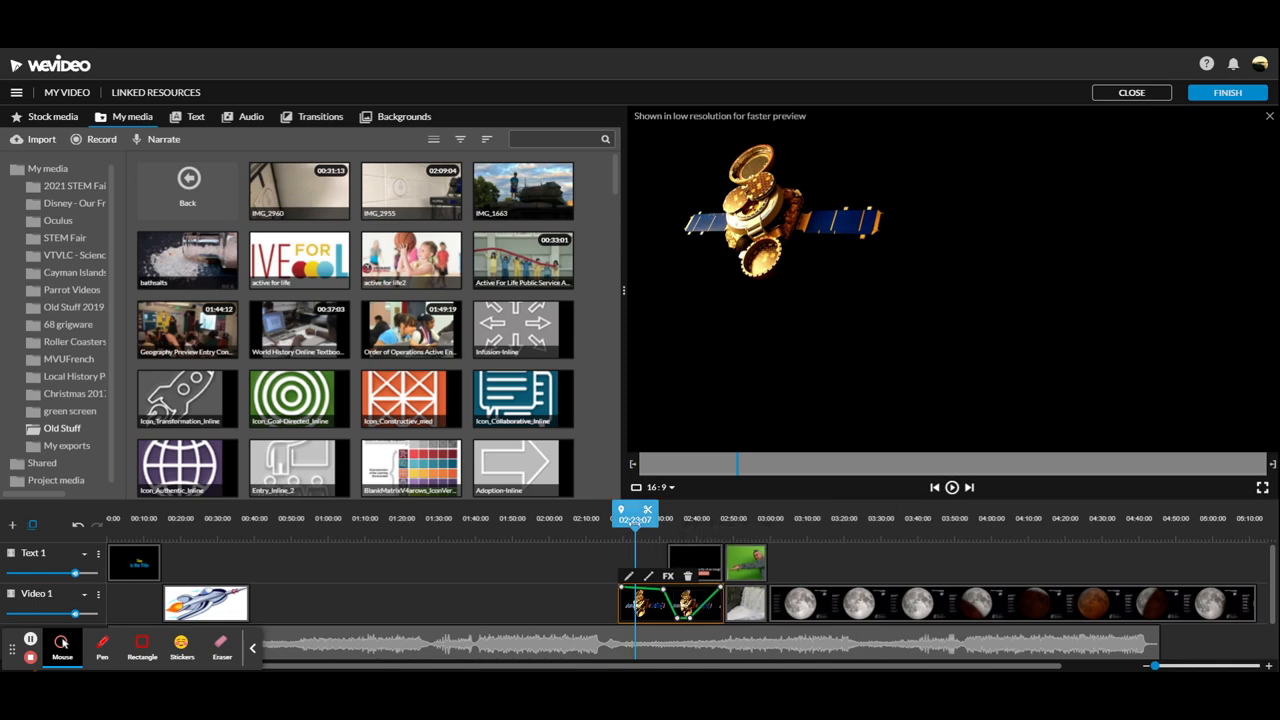
left_click_drag(635, 520, 661, 519)
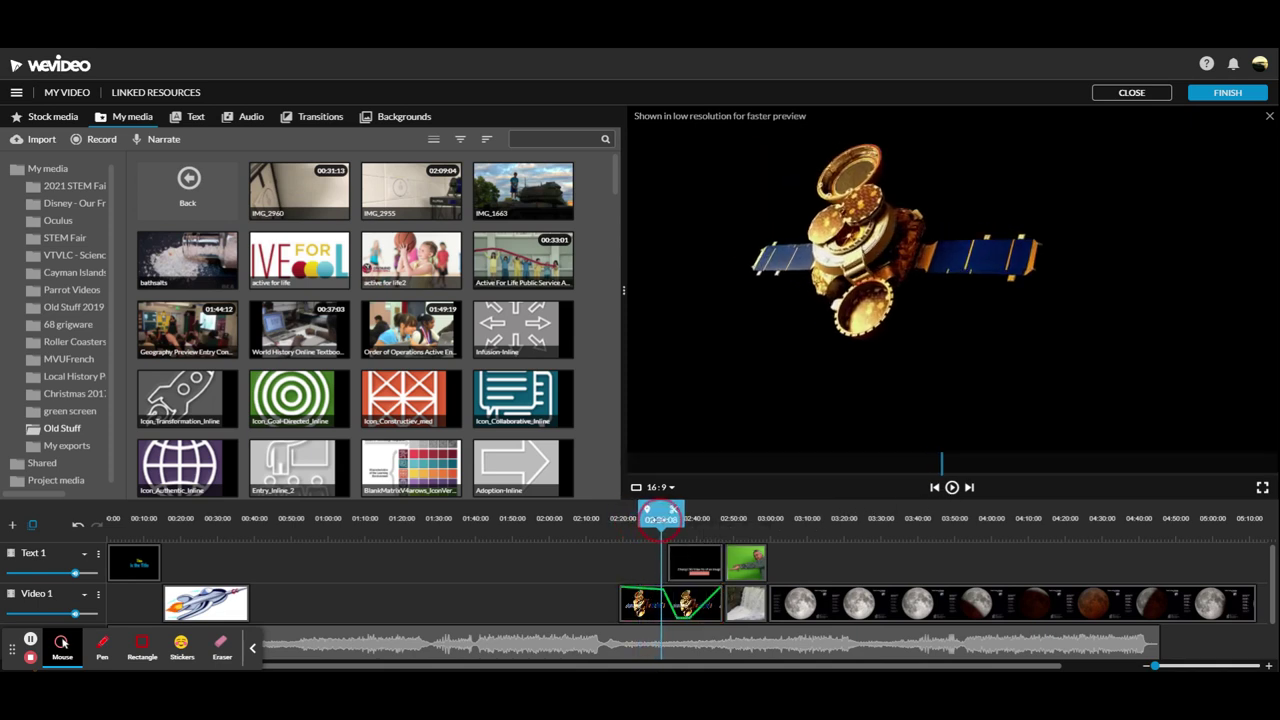
left_click(952, 487)
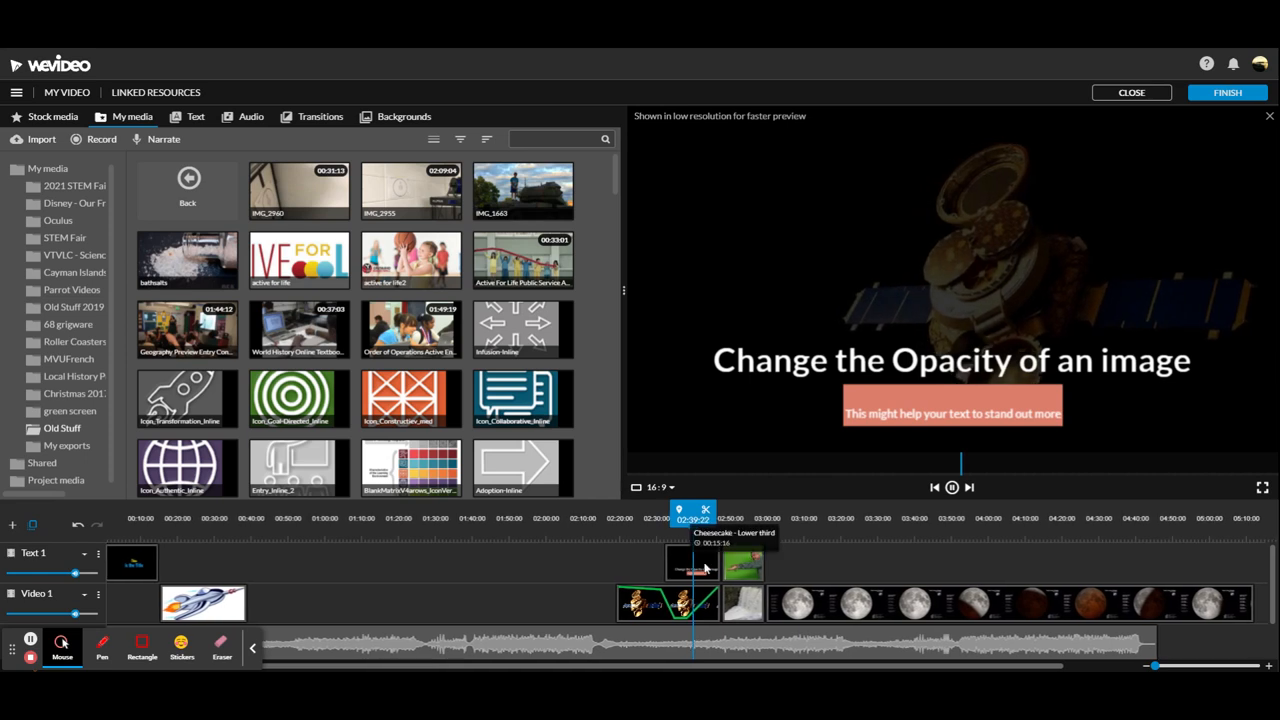
- Pause playback and open the green-screen clip IMG-2854 in the clip editor
left_click(952, 488)
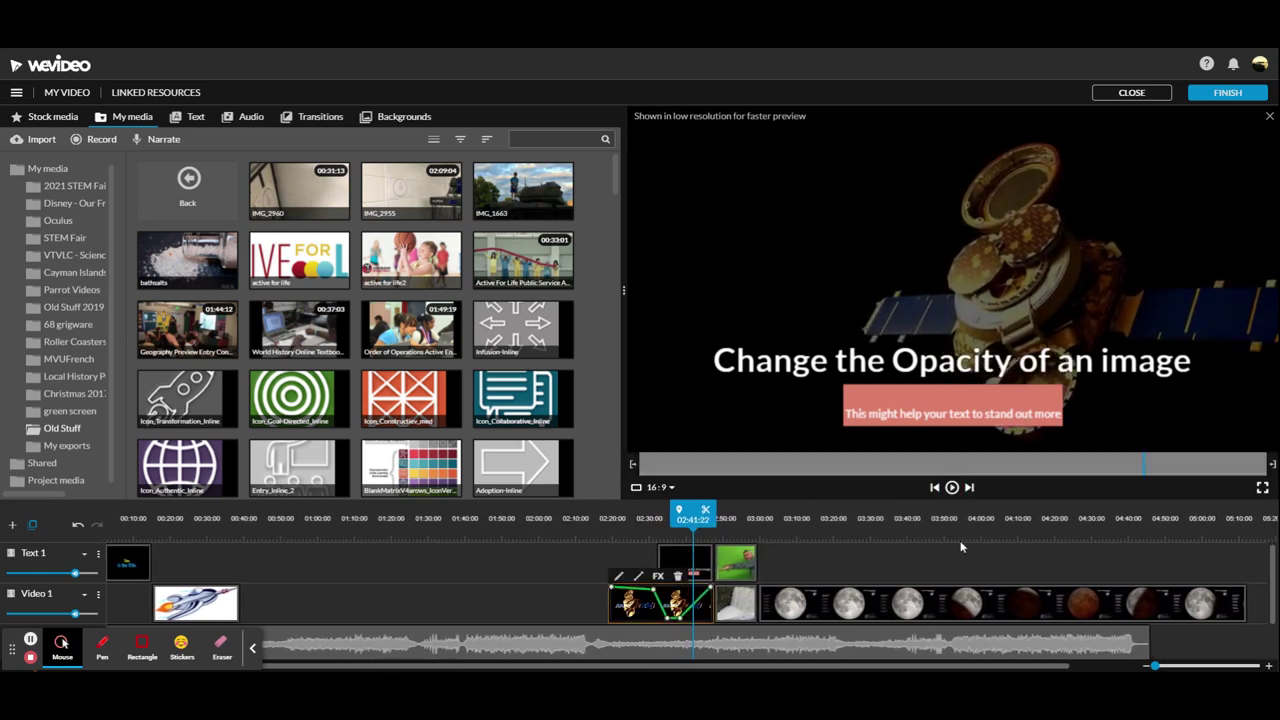
left_click(728, 563)
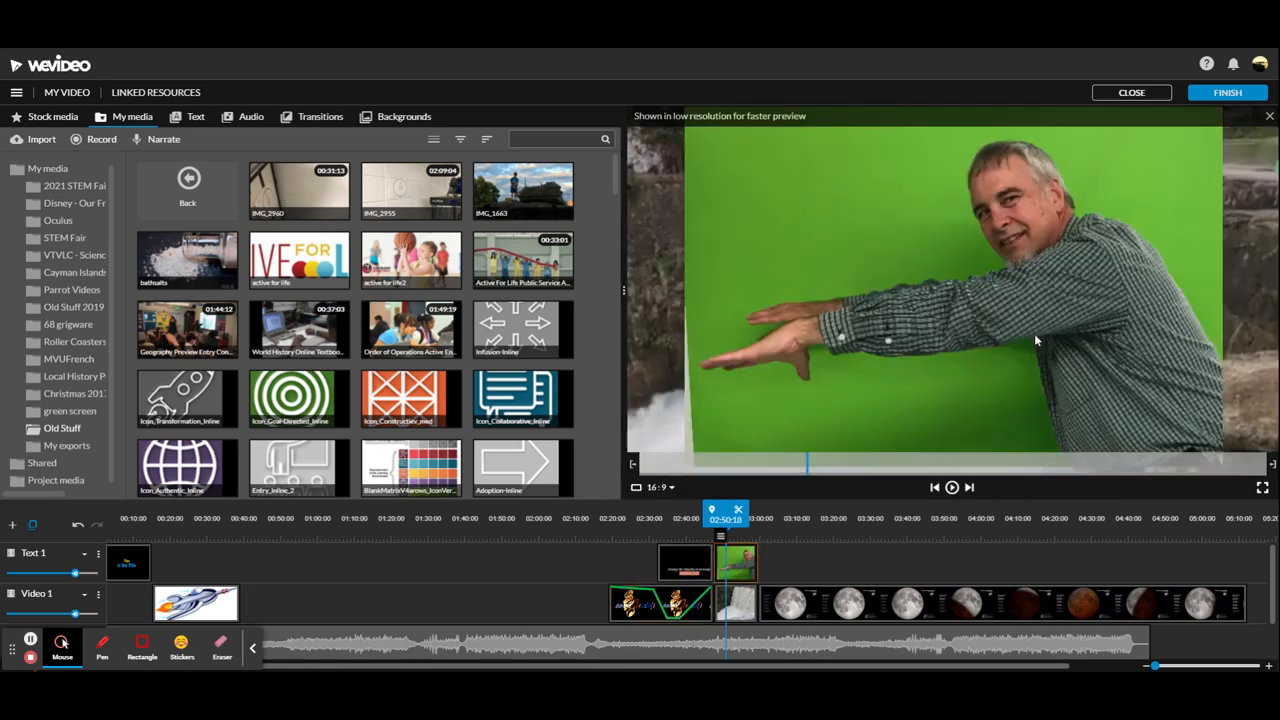
double_click(740, 563)
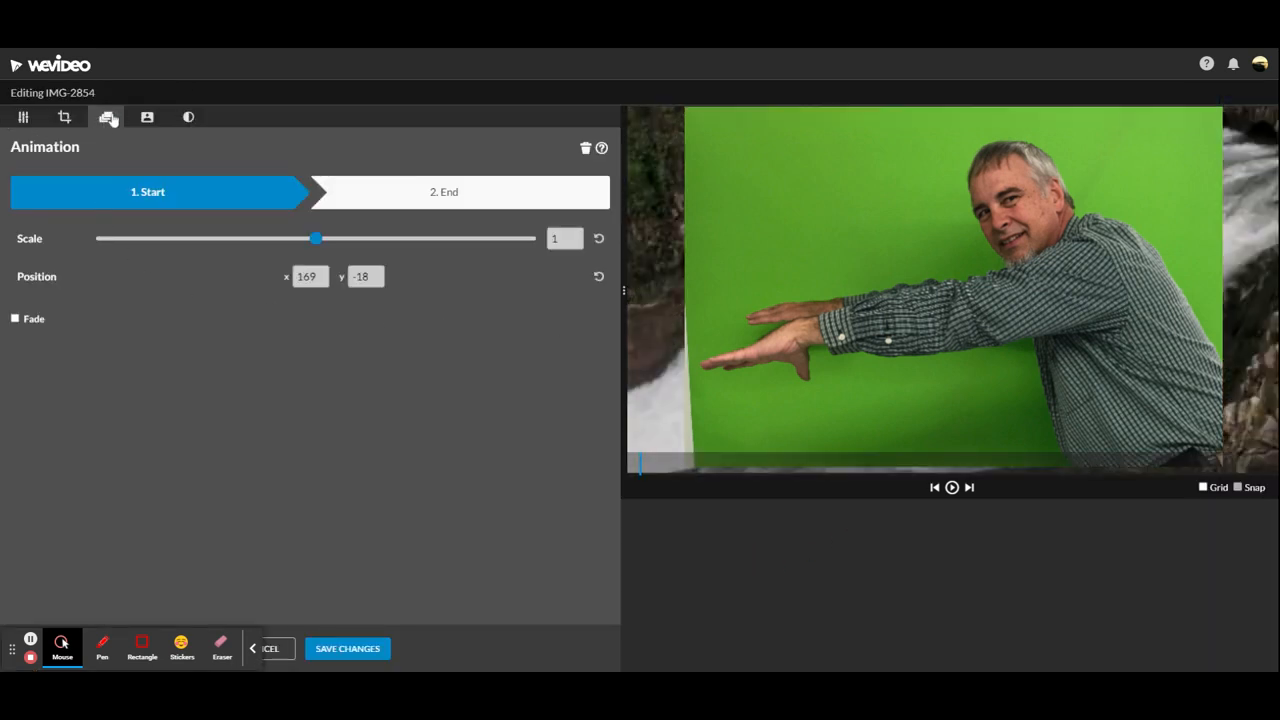
- Key out the green background (5ea22d) with the eyedropper, revealing the waterfall behind the person
left_click(147, 120)
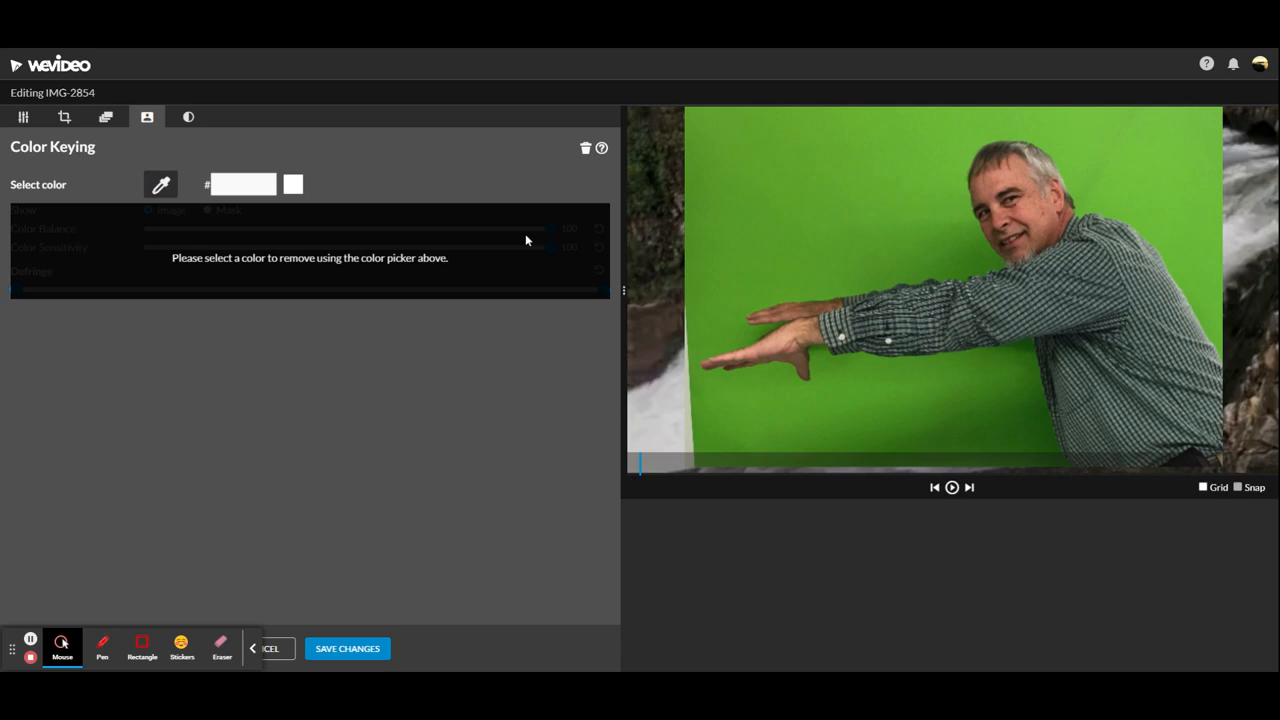
left_click(818, 183)
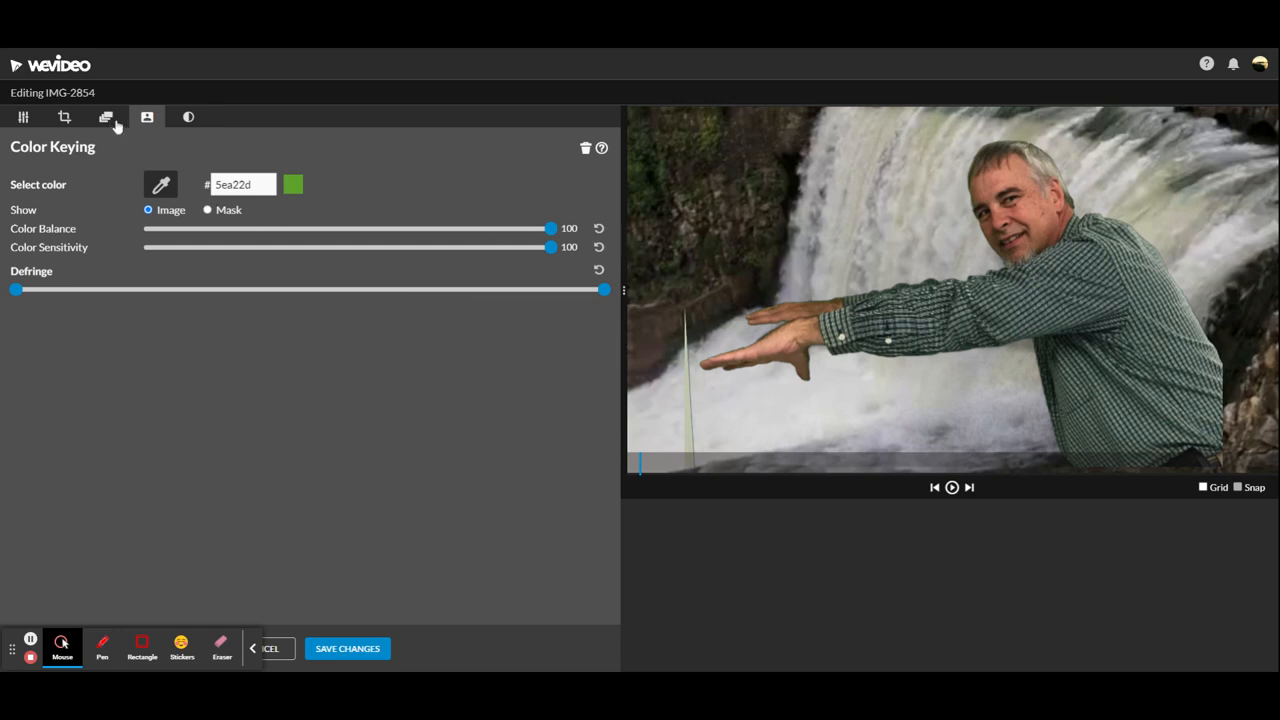
- Set the animation End to scale 0.23 with the person at the waterfall's left-centre
left_click(105, 118)
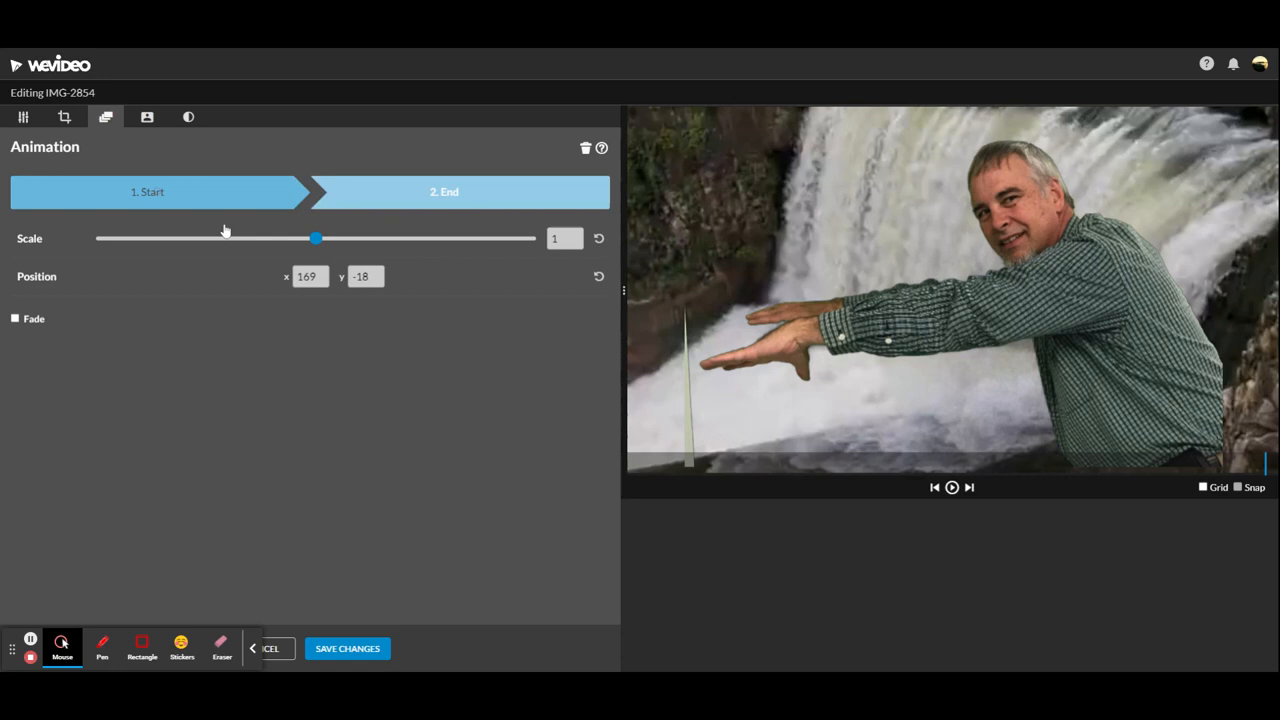
left_click_drag(316, 238, 144, 238)
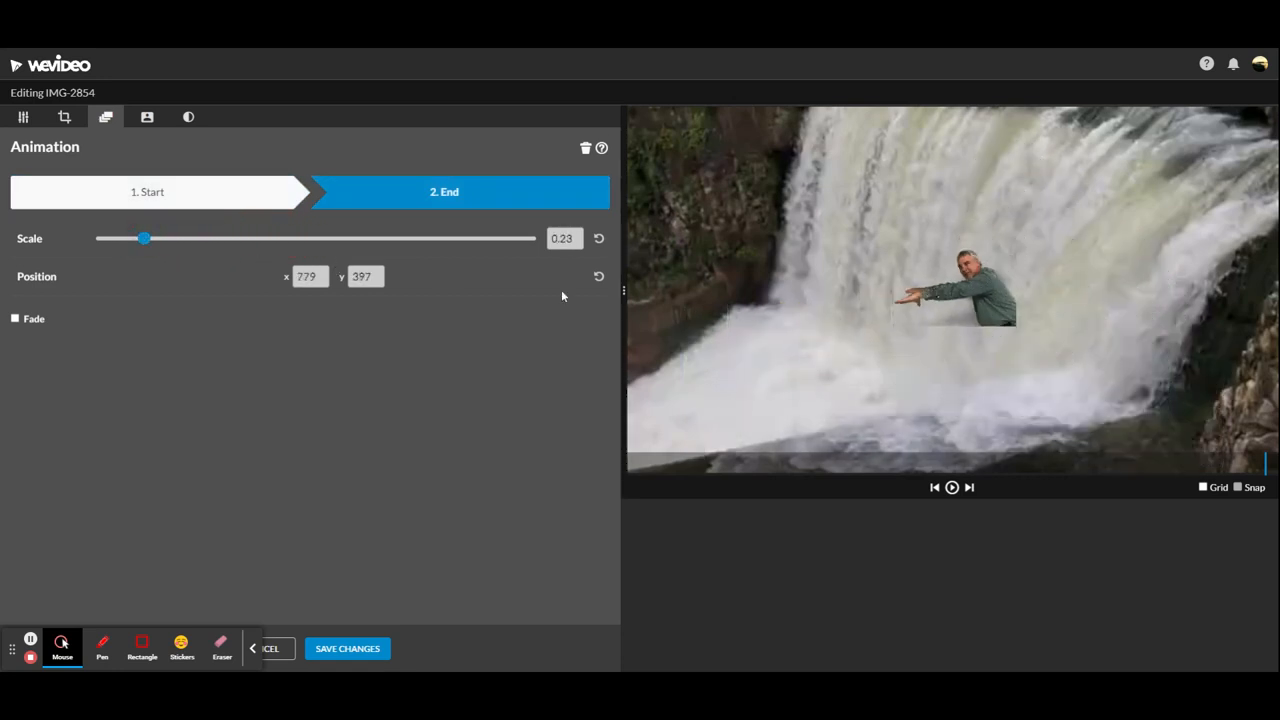
left_click_drag(940, 295, 1220, 188)
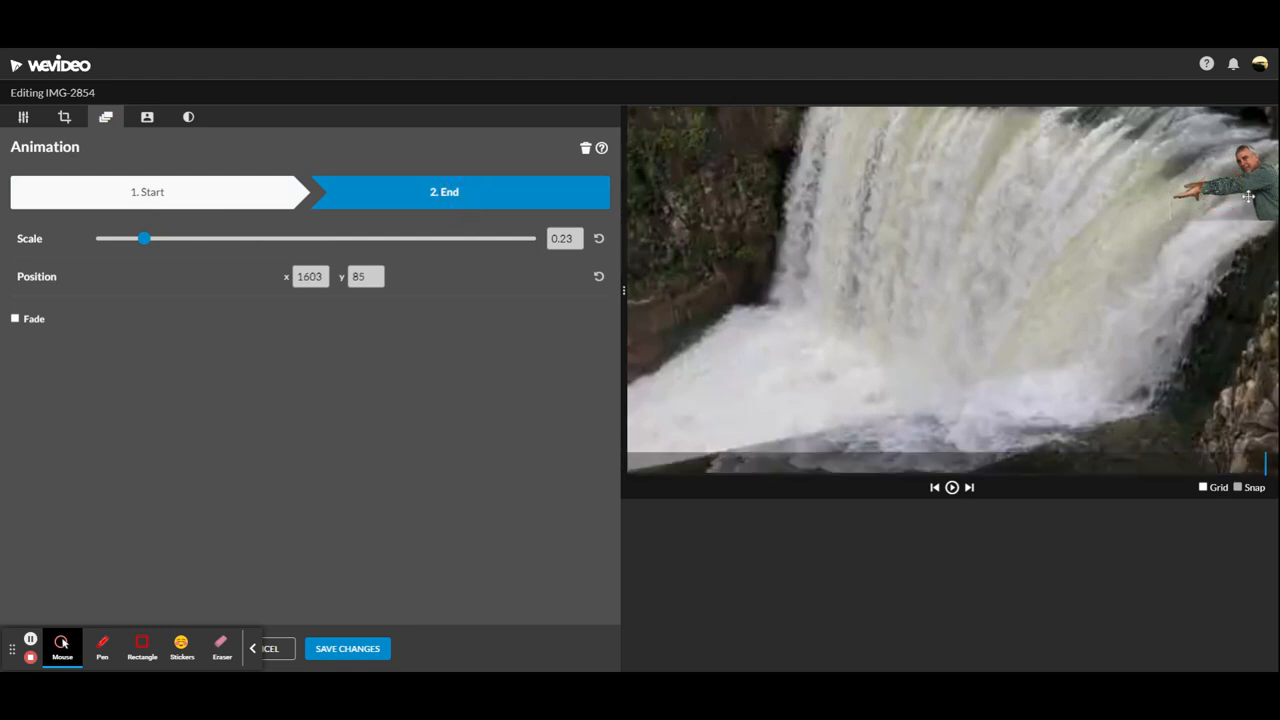
left_click_drag(1236, 197, 815, 261)
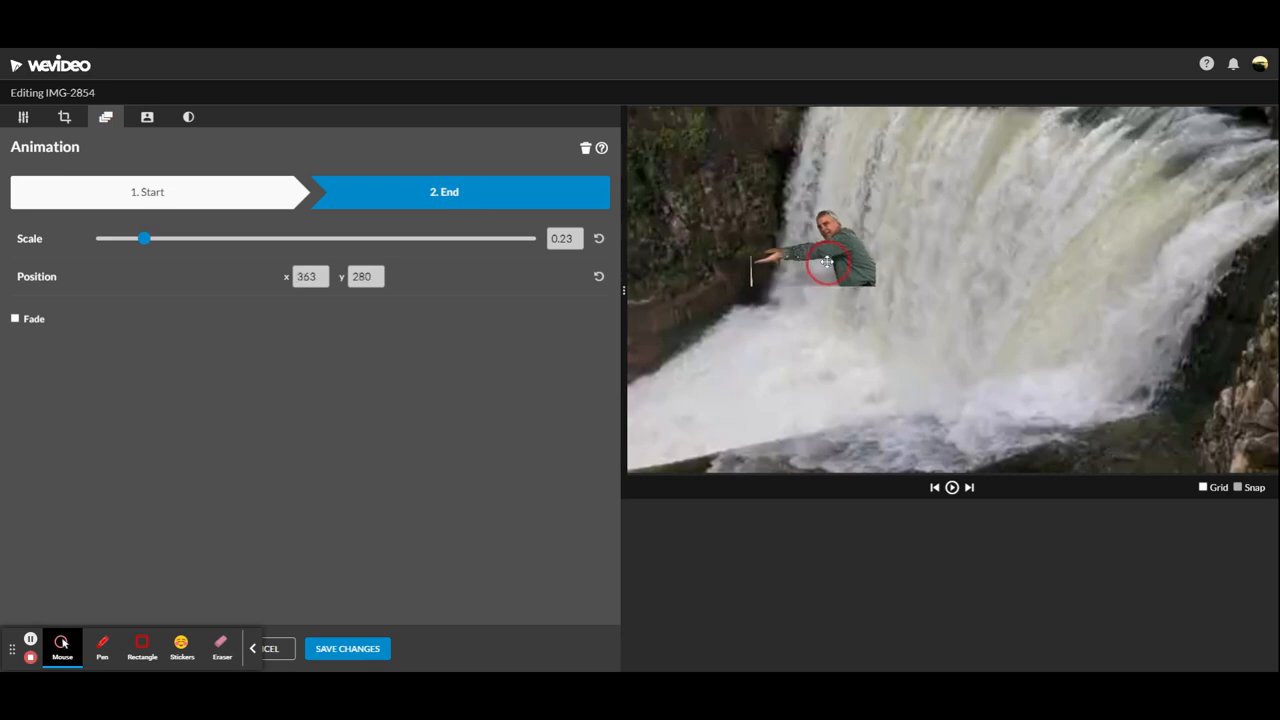
- In Transform, rotate the person 90° left and then back upright
left_click(63, 117)
left_click(23, 117)
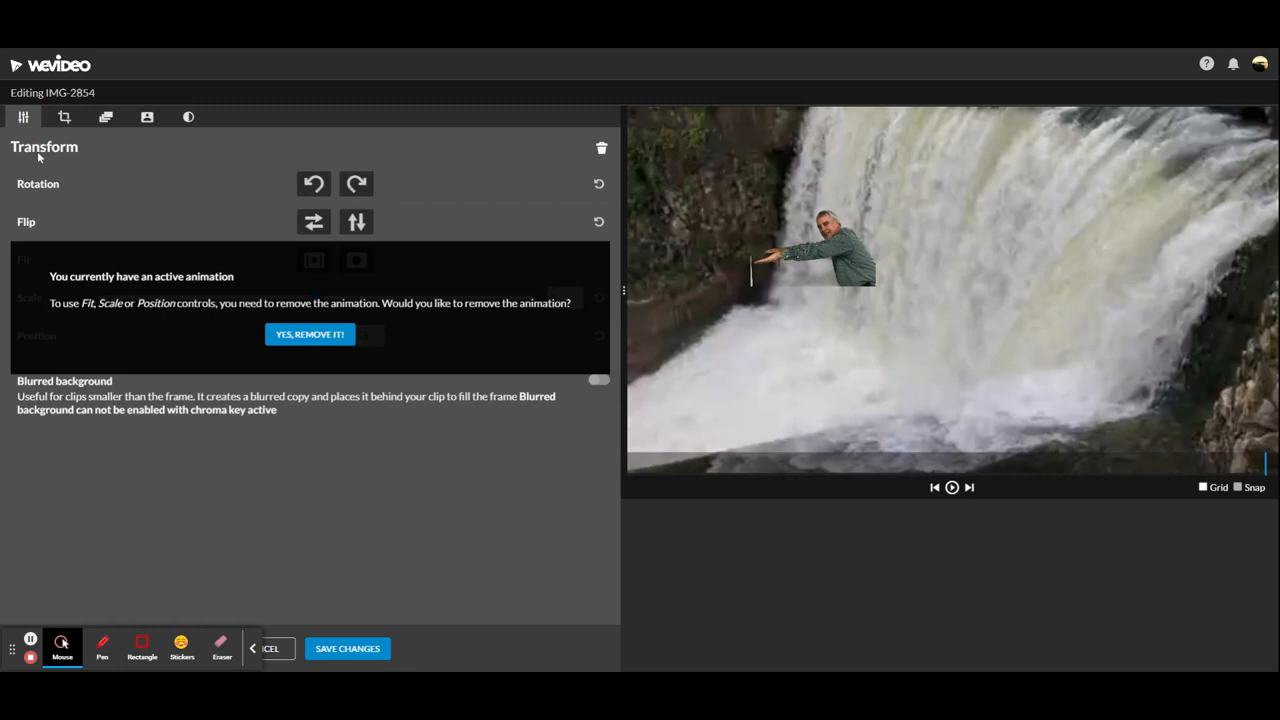
left_click(313, 184)
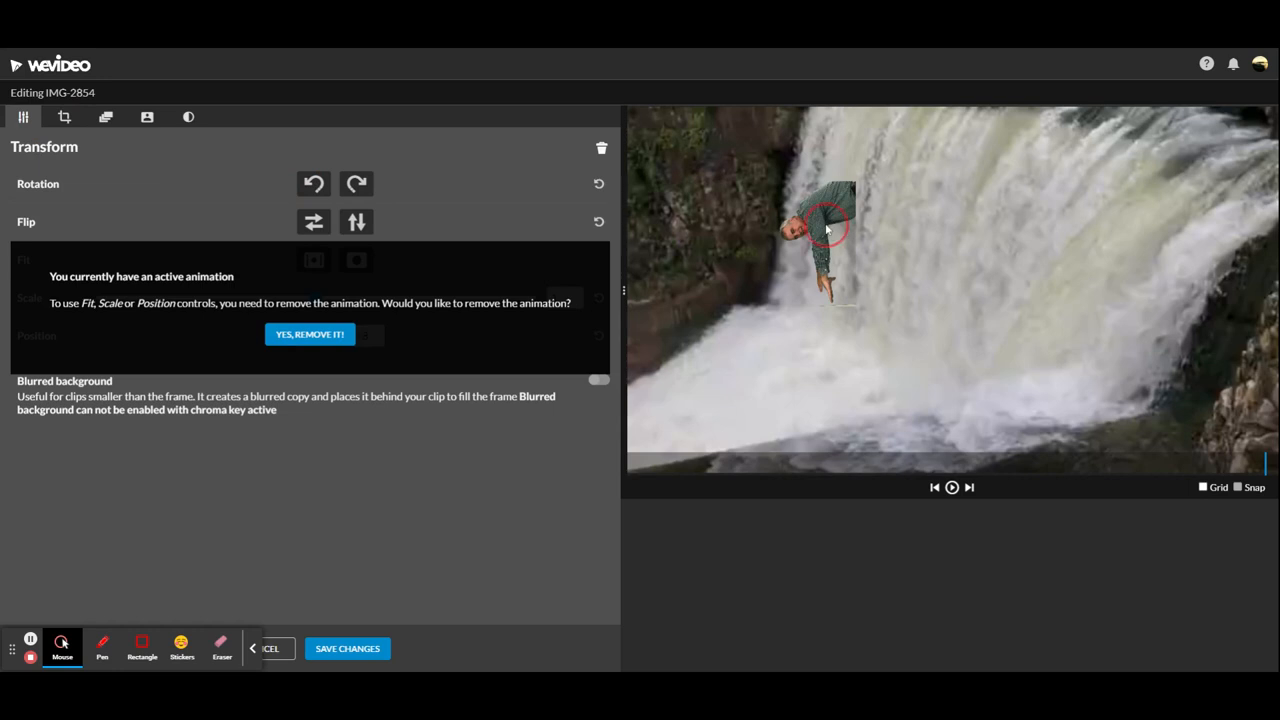
left_click(356, 183)
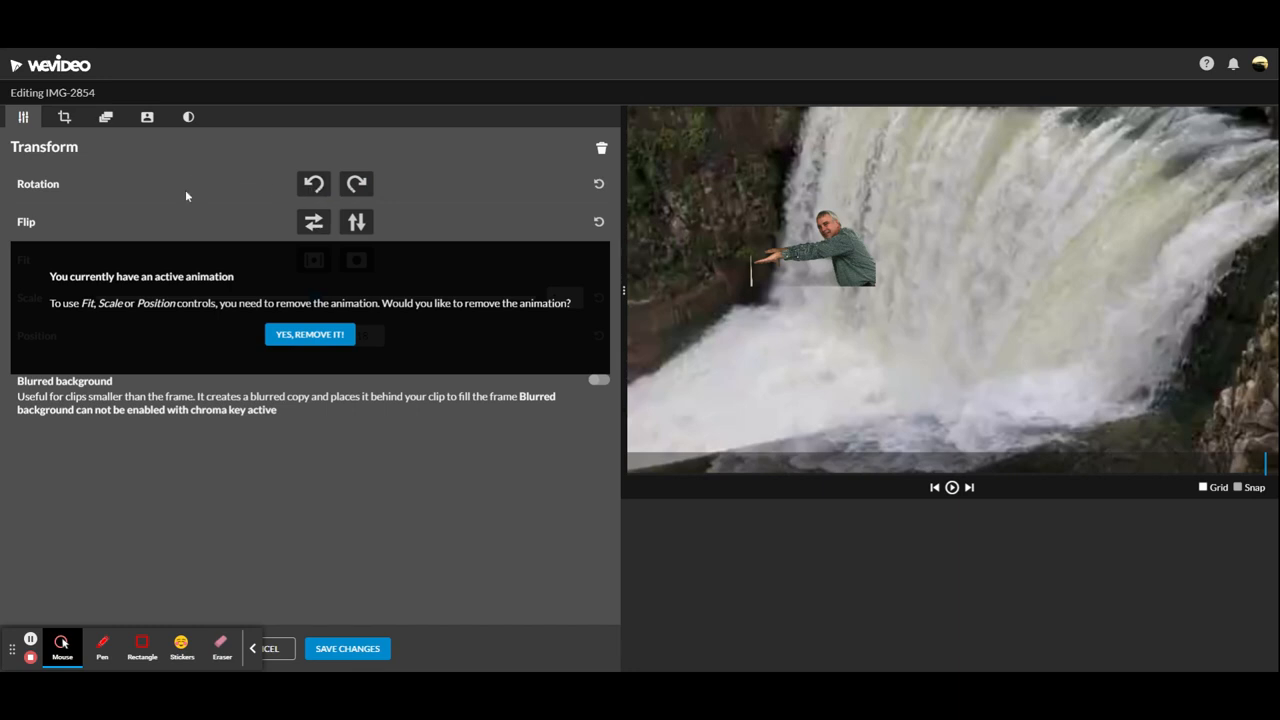
- Set the animation Start to scale 0.36 in the upper right and preview the move
left_click(107, 118)
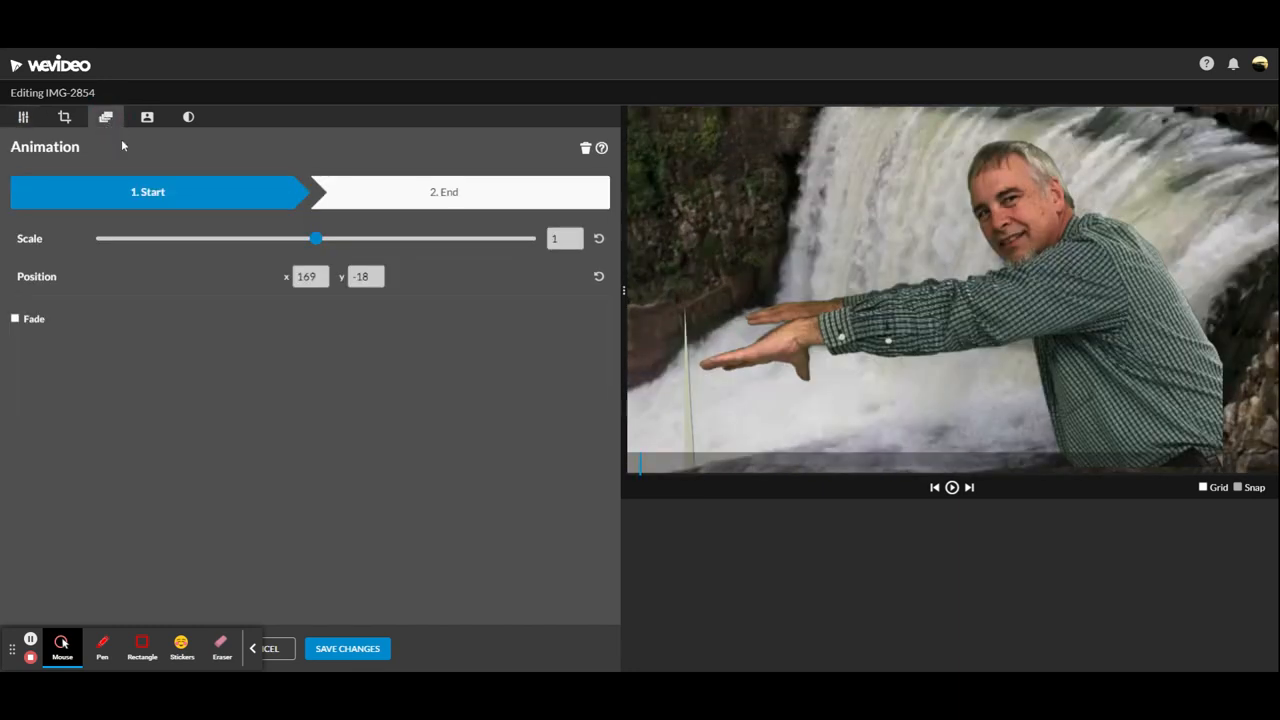
left_click(392, 208)
left_click(231, 204)
left_click_drag(316, 238, 173, 239)
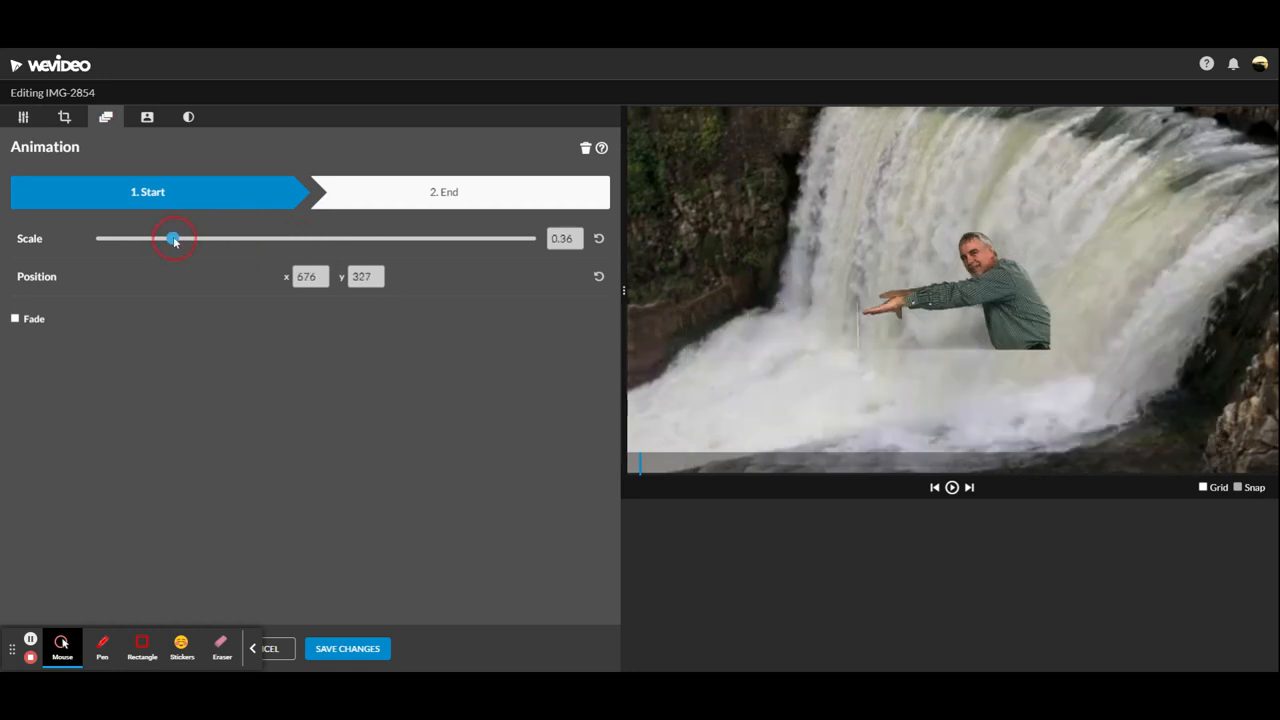
left_click_drag(1008, 308, 1200, 211)
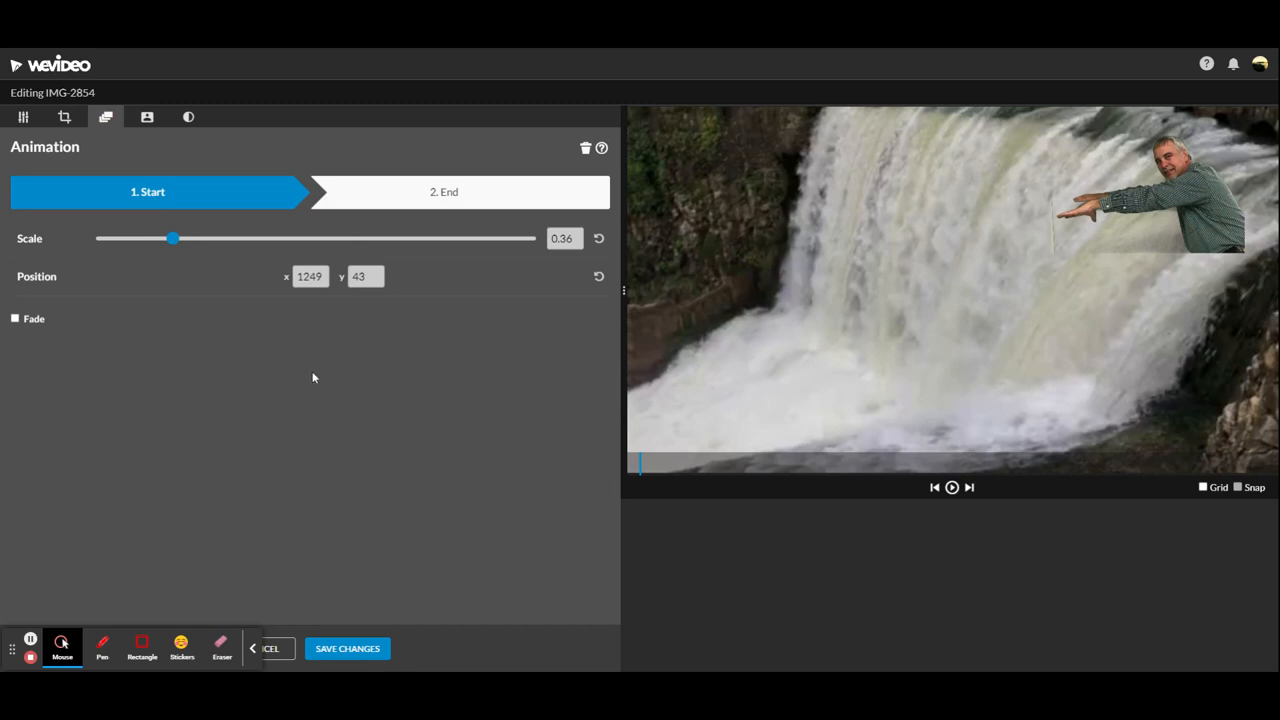
left_click(951, 488)
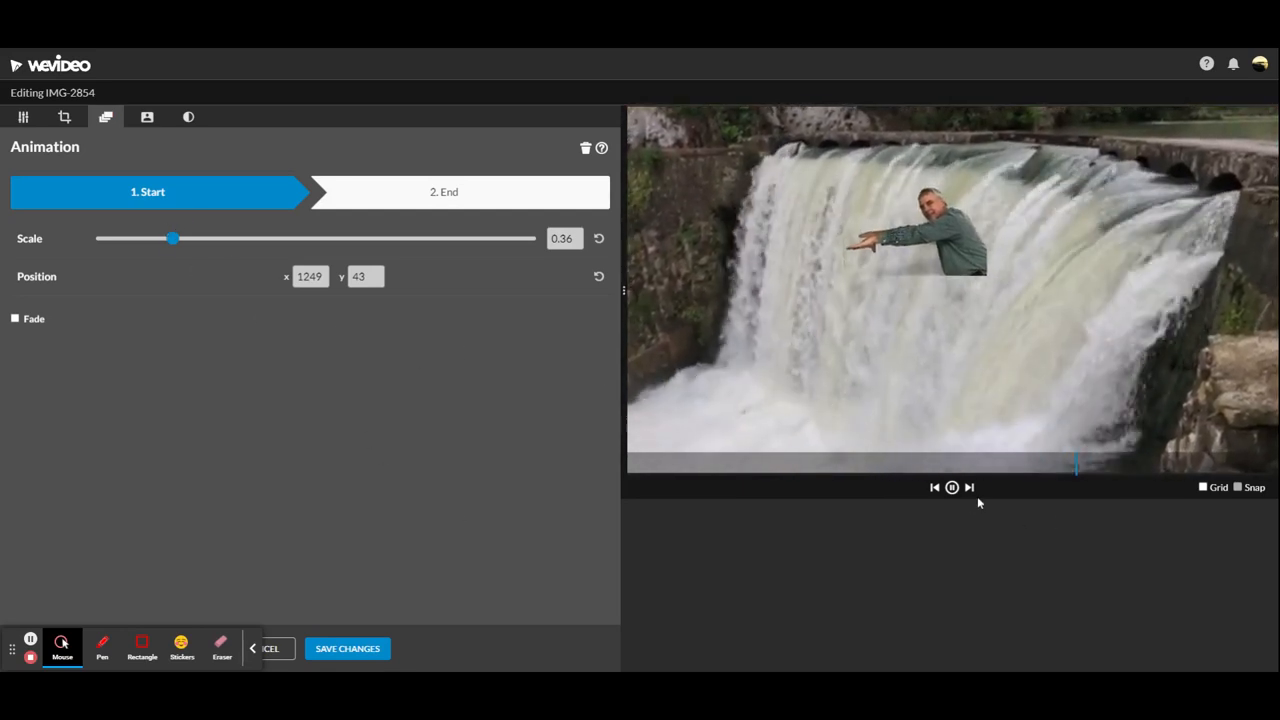
left_click(952, 487)
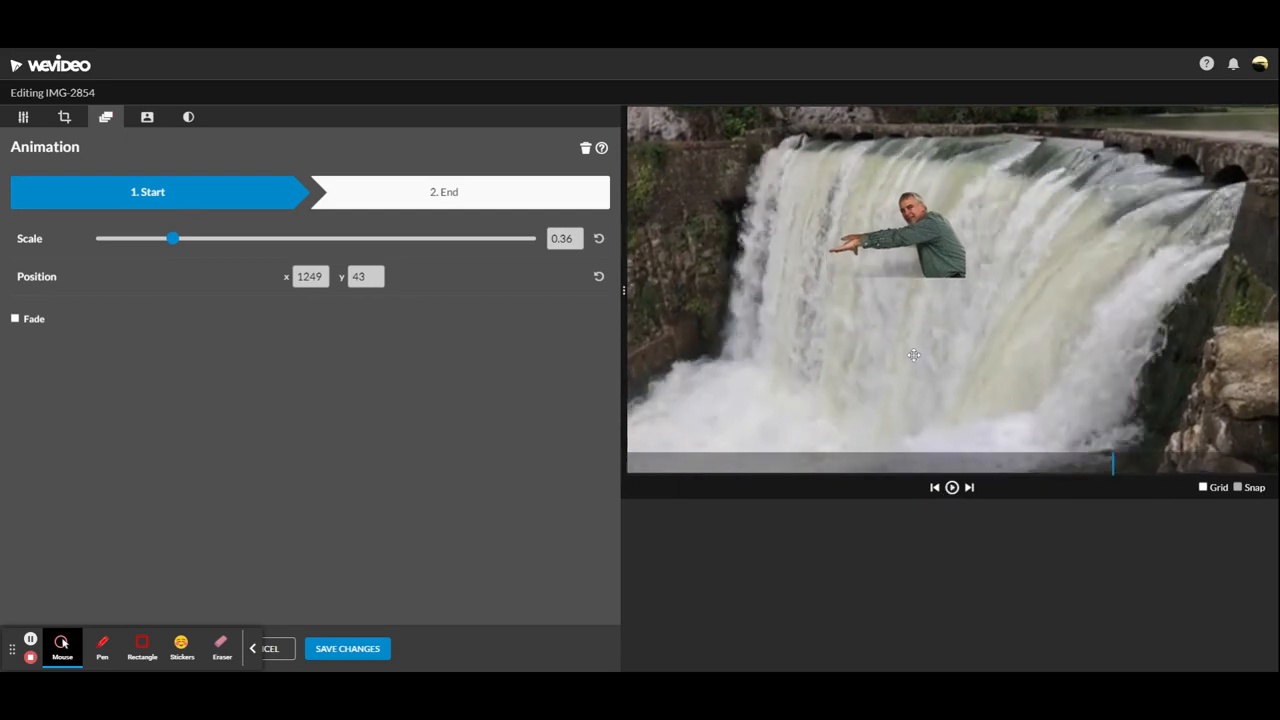
- Nudge the clip's Brightness slightly in the Color settings
left_click(147, 119)
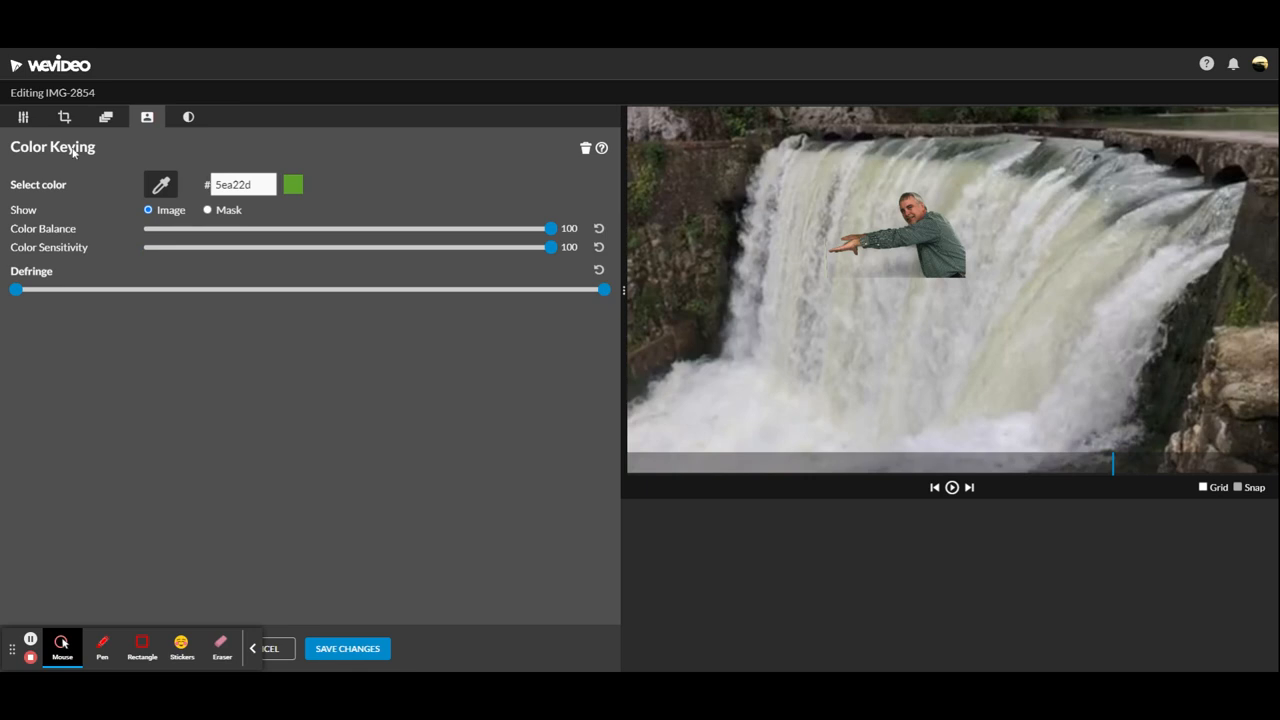
left_click(190, 119)
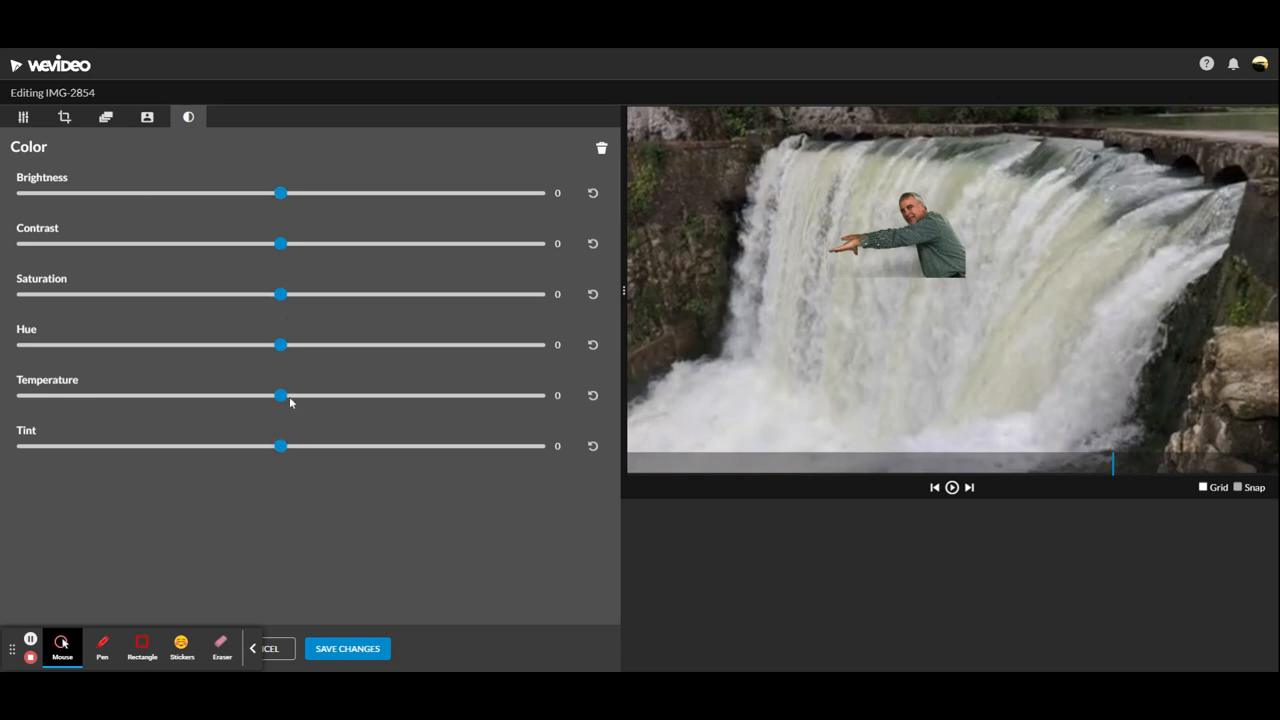
mouse_move(281, 194)
left_mouse_down()
mouse_move(334, 197)
mouse_move(272, 193)
left_mouse_up()
- Save the clip edits and finish the video for export titled 'My Video 1'
left_click(331, 648)
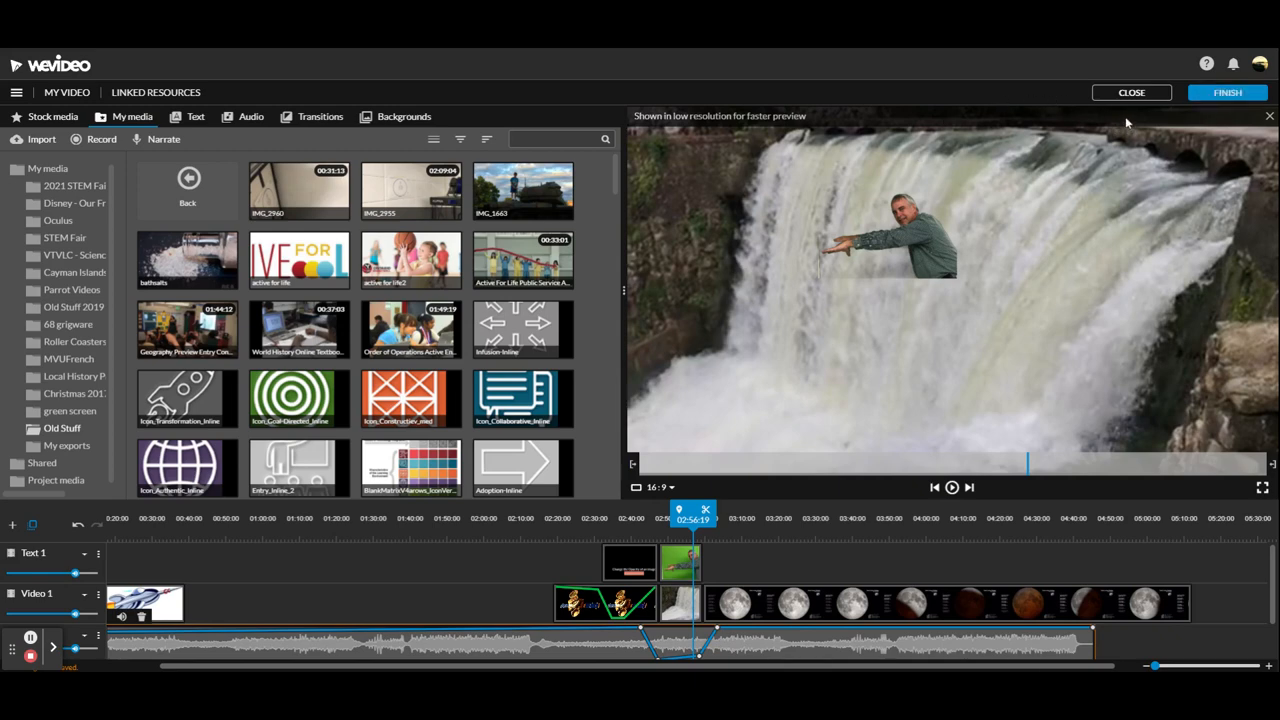
left_click(1227, 92)
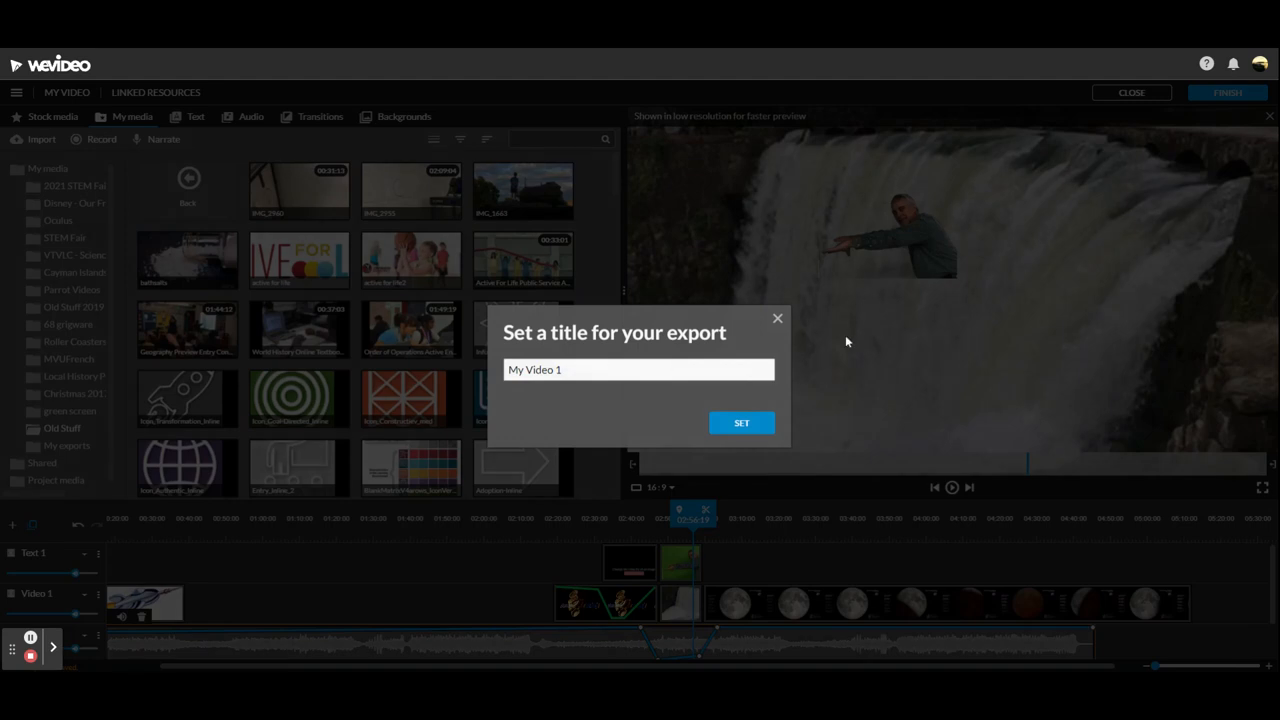
left_click(741, 422)
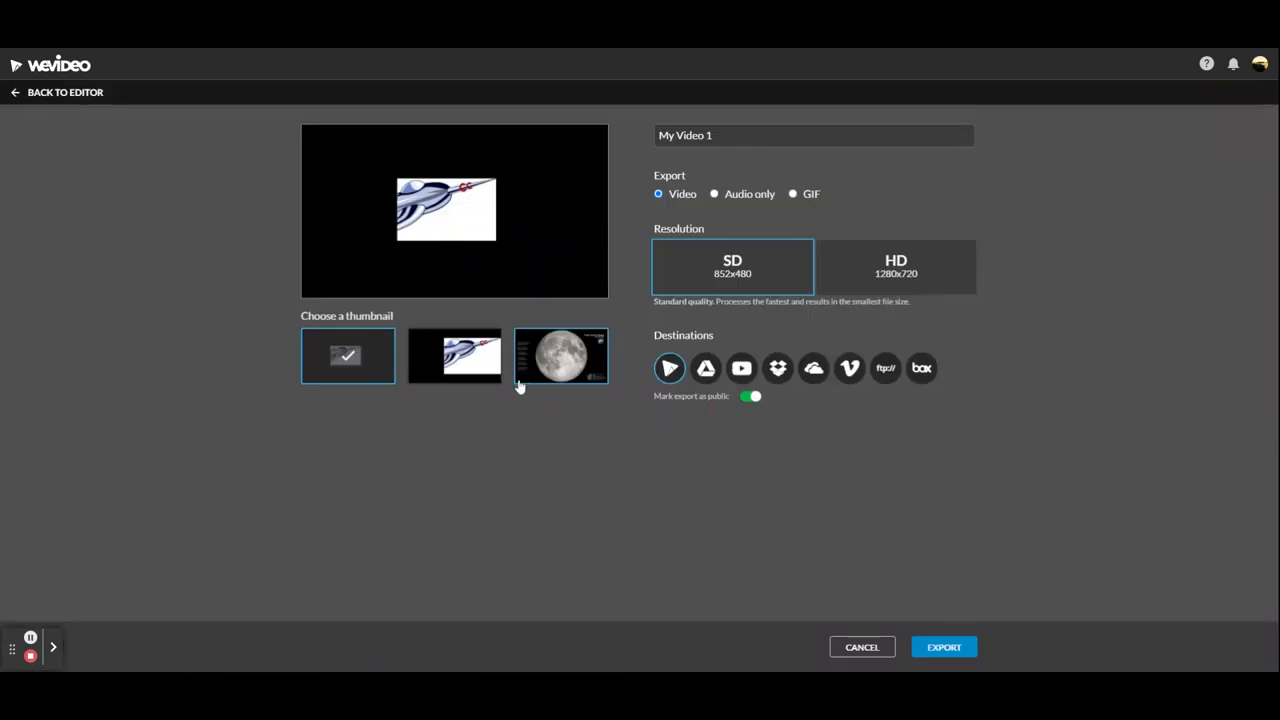
- Add Google Drive as export destination and choose the lunar eclipse moon frame as thumbnail
left_click(705, 372)
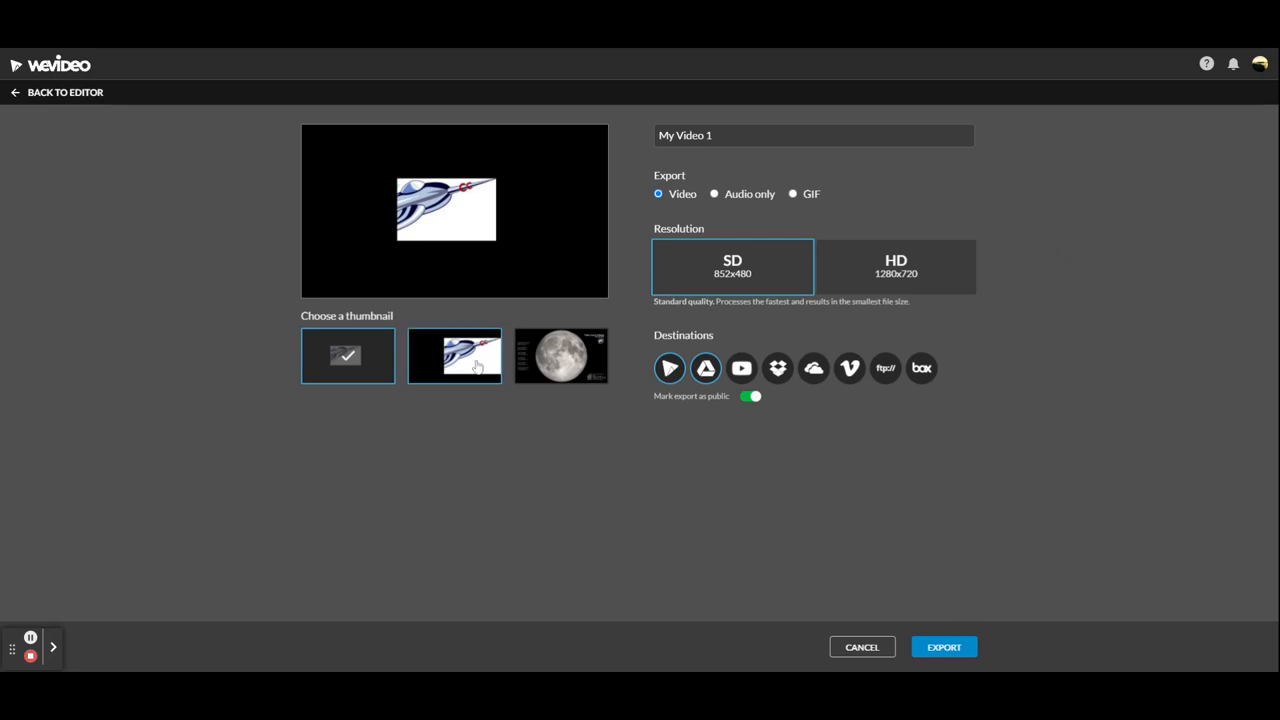
left_click(430, 352)
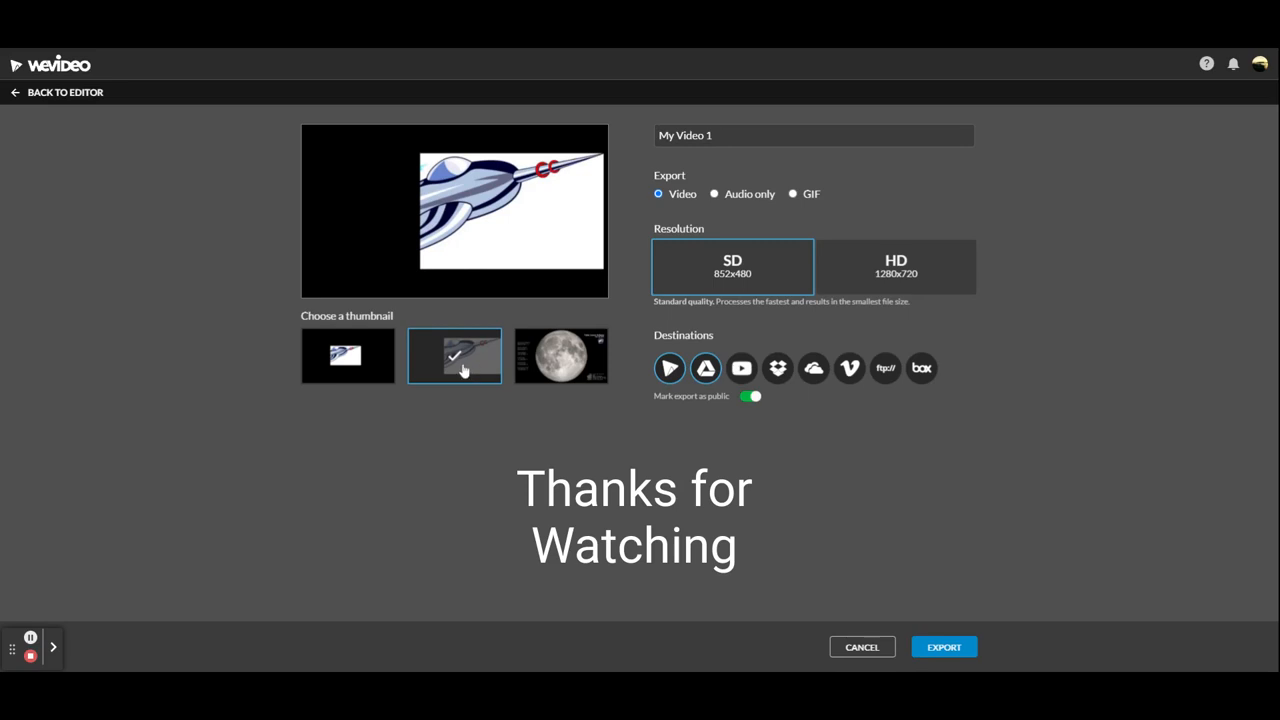
left_click(560, 358)
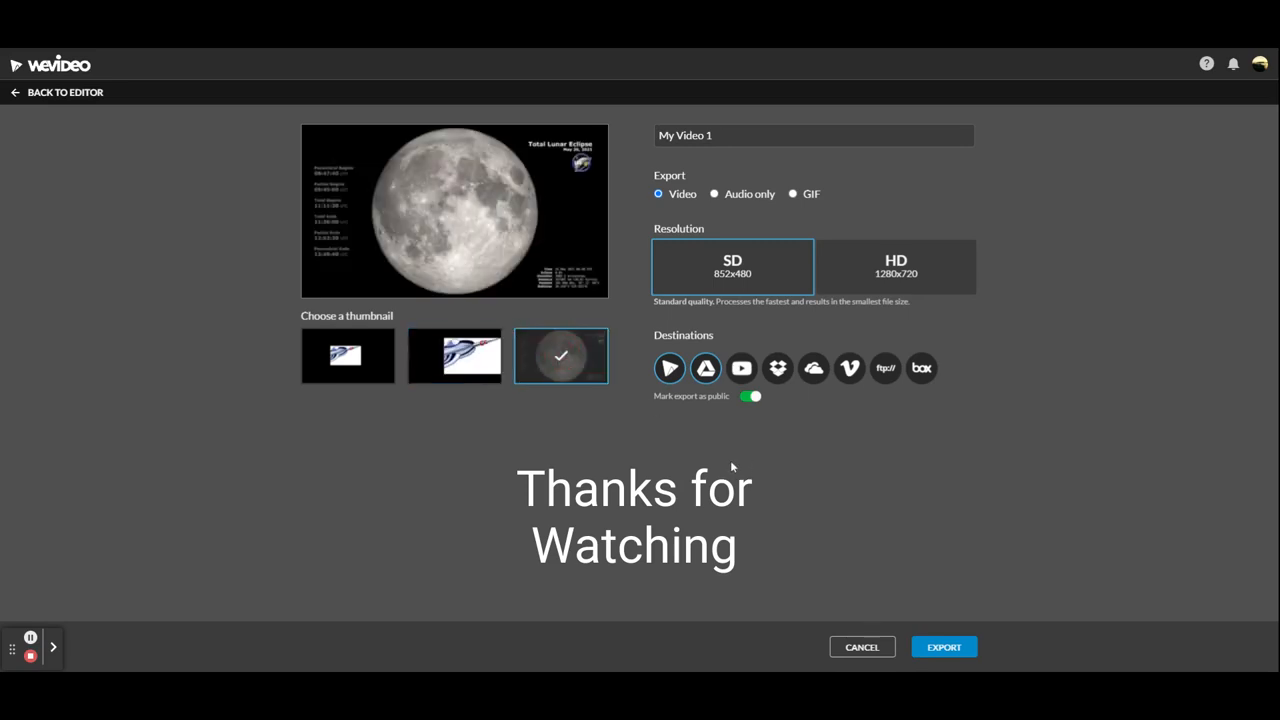